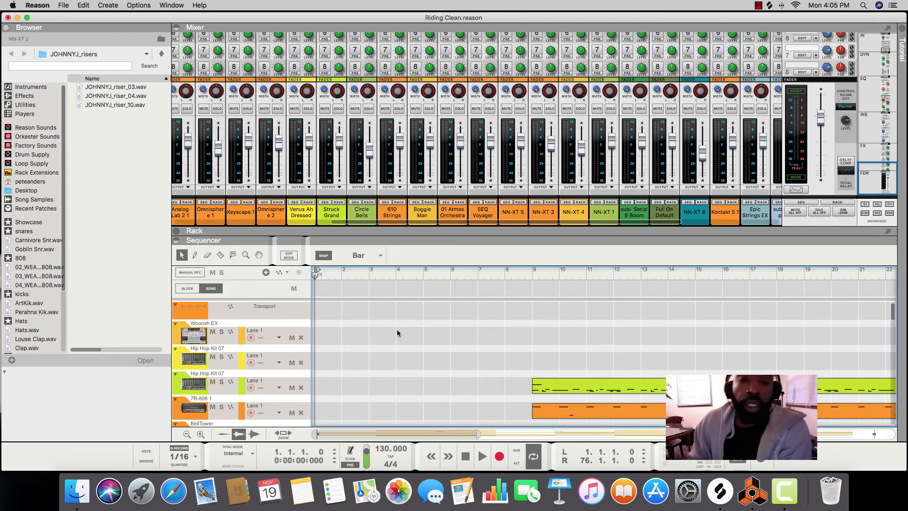
Step: Examine the mixer channel strips from the faders up through the FX sends to the insert controls
scroll(373, 166, "down", 1)
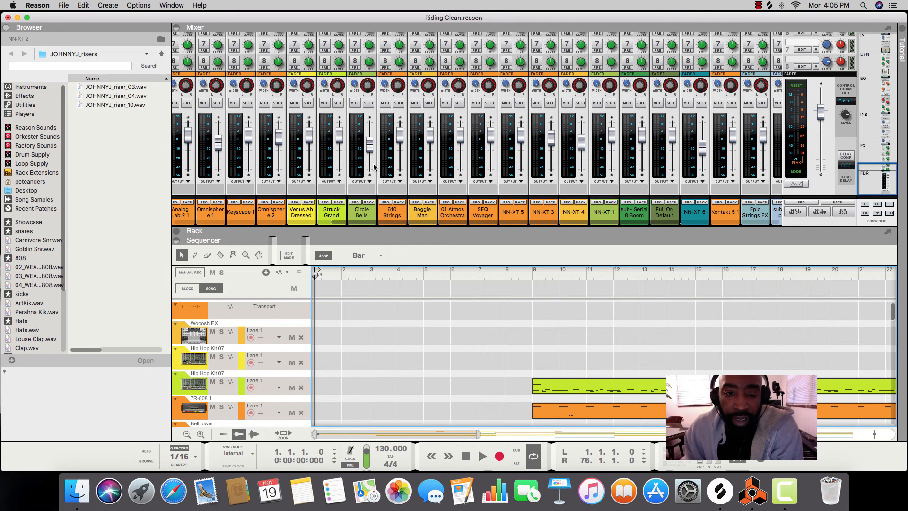
mouse_move(374, 166)
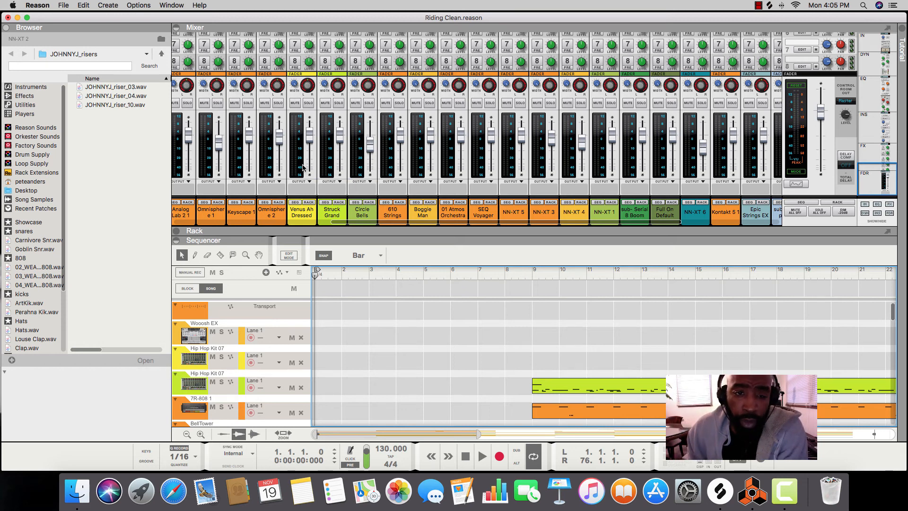
scroll(304, 166, "up", 3)
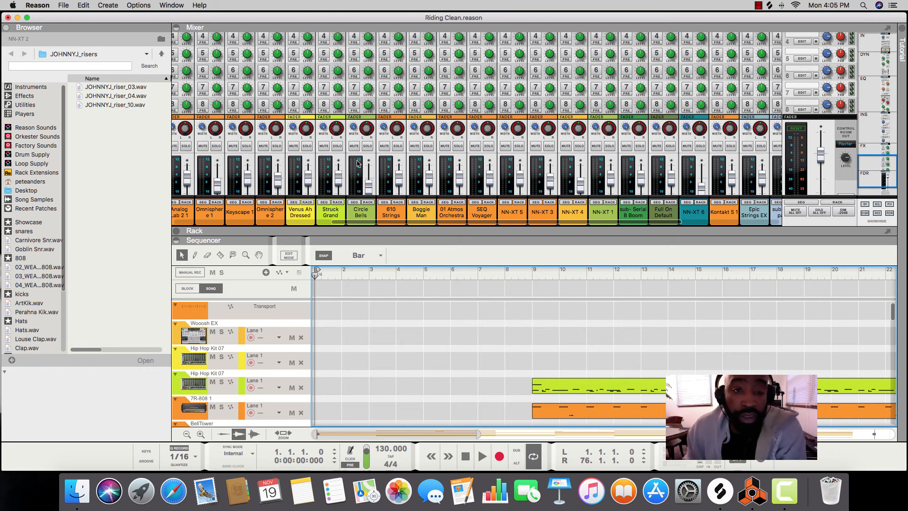
scroll(358, 163, "up", 5)
scroll(358, 163, "up", 2)
scroll(358, 163, "left", 2)
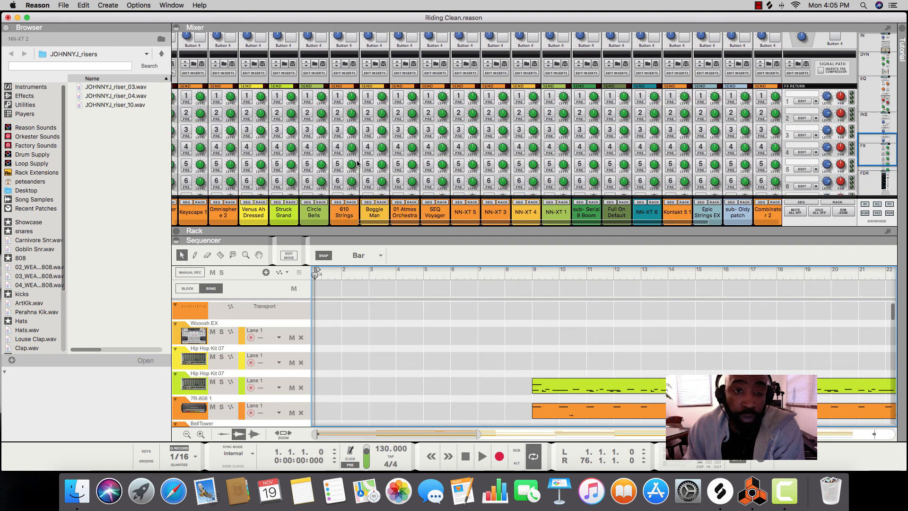
scroll(359, 163, "up", 2)
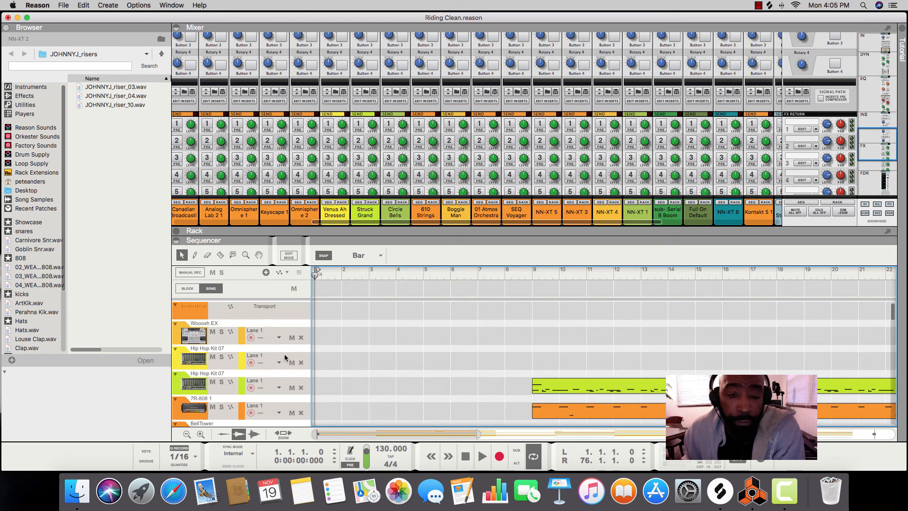
scroll(312, 189, "up", 2)
scroll(311, 189, "up", 2)
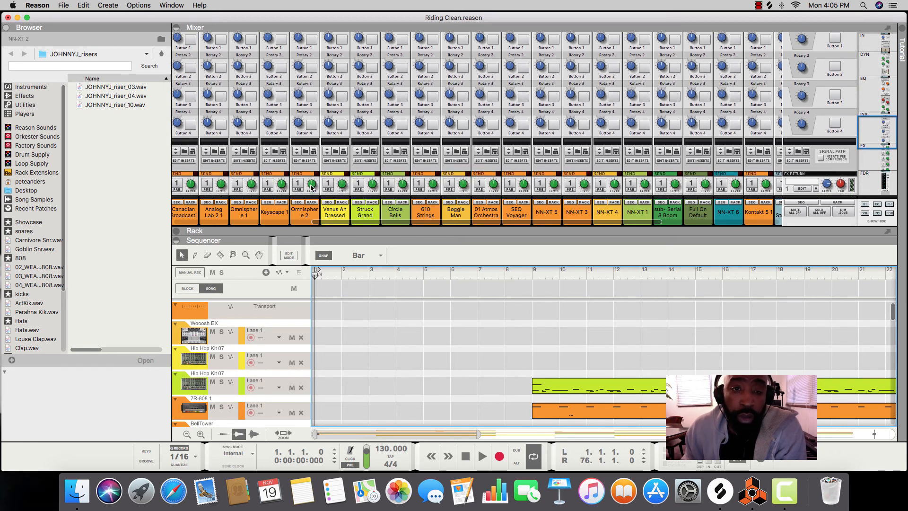
scroll(311, 188, "down", 2)
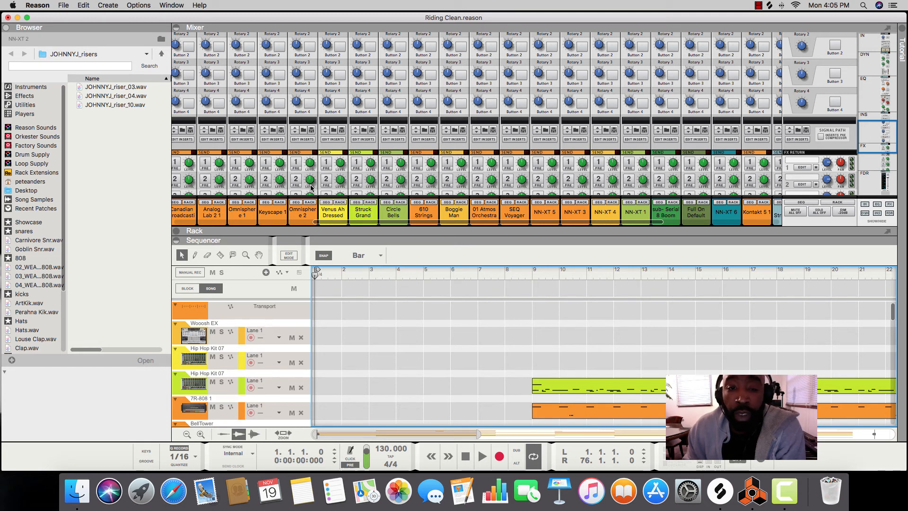
scroll(391, 175, "up", 1)
scroll(391, 175, "right", 1)
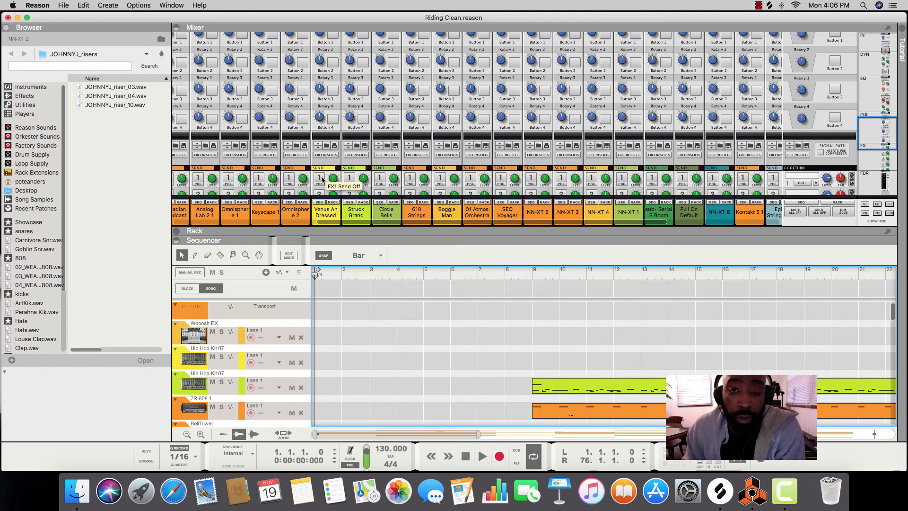
scroll(322, 179, "down", 4)
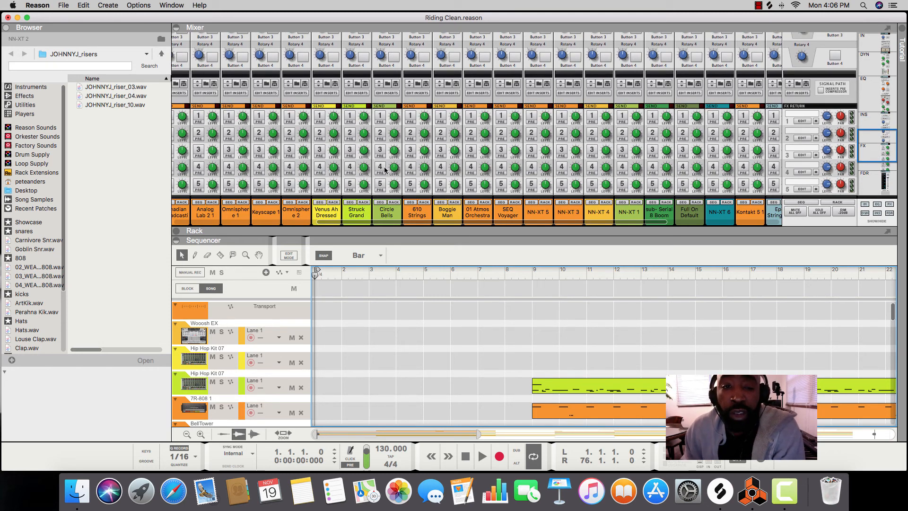
scroll(386, 169, "down", 3)
scroll(385, 169, "up", 8)
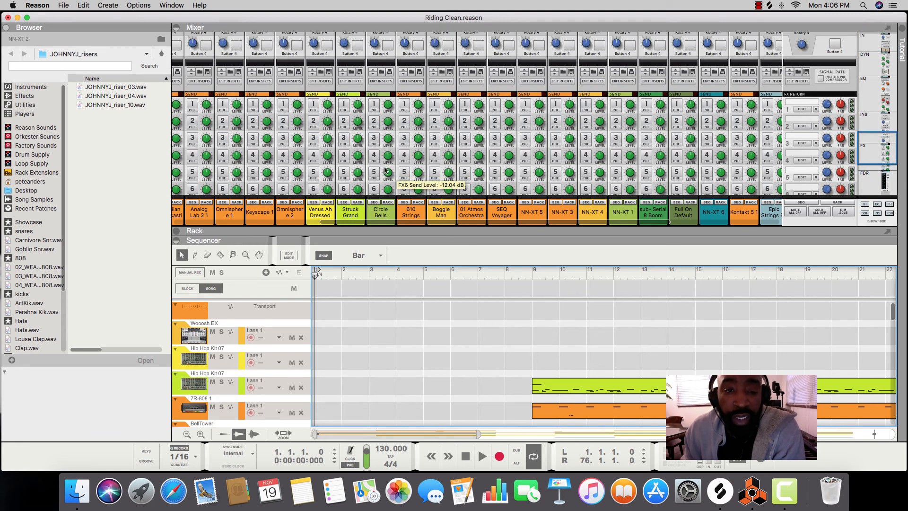
scroll(385, 170, "up", 3)
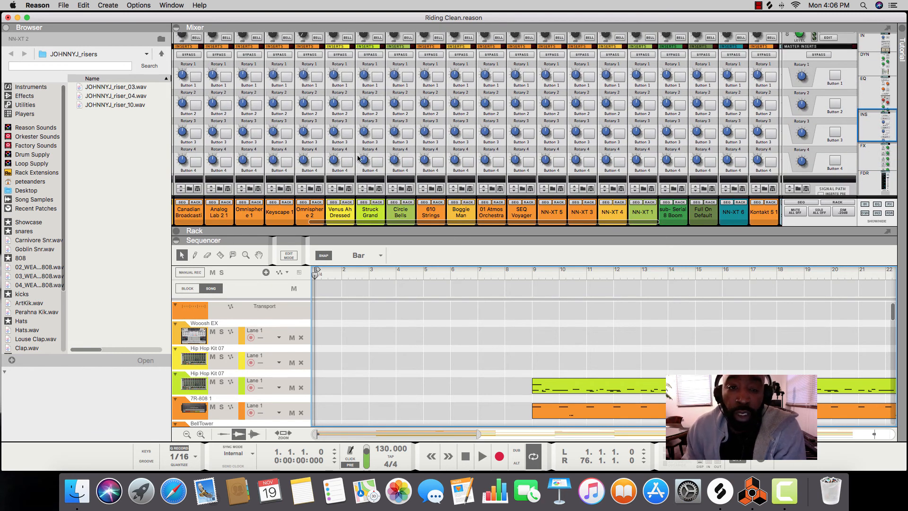
scroll(358, 159, "down", 7)
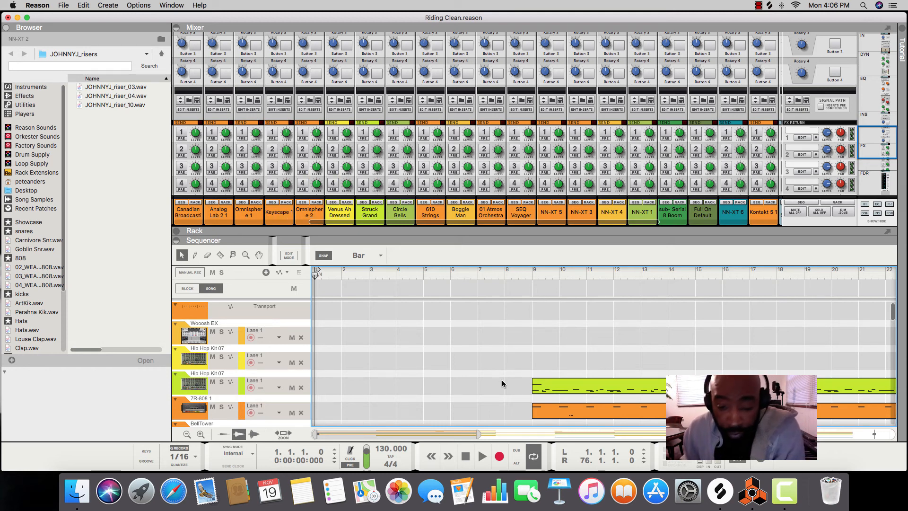
Step: Select the 7R-808 1 track and open the Spectrum EQ from the EQ section of its mixer channel
scroll(503, 382, "down", 4)
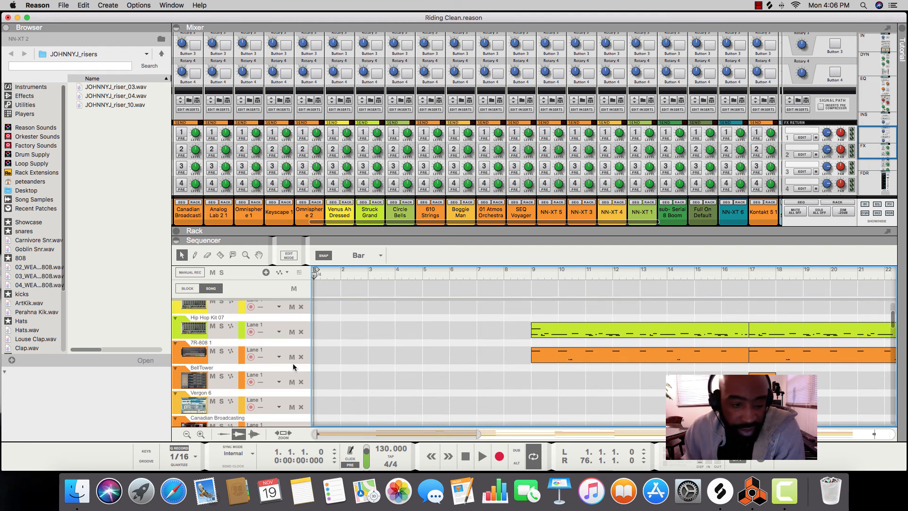
left_click(238, 363)
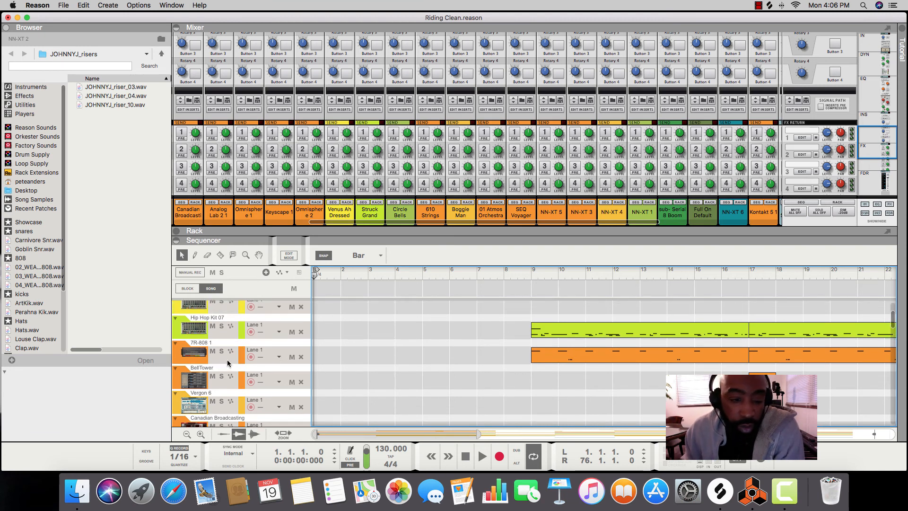
left_click(241, 354)
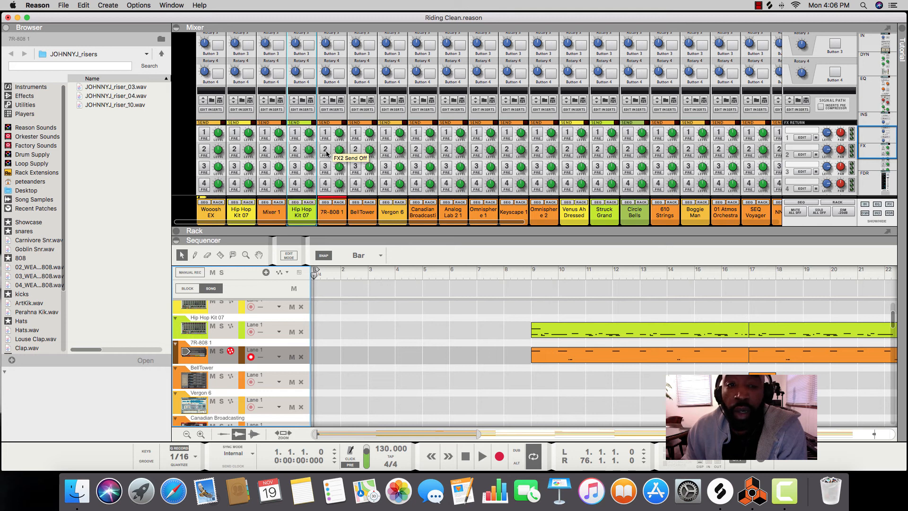
scroll(329, 153, "up", 2)
scroll(330, 152, "up", 1)
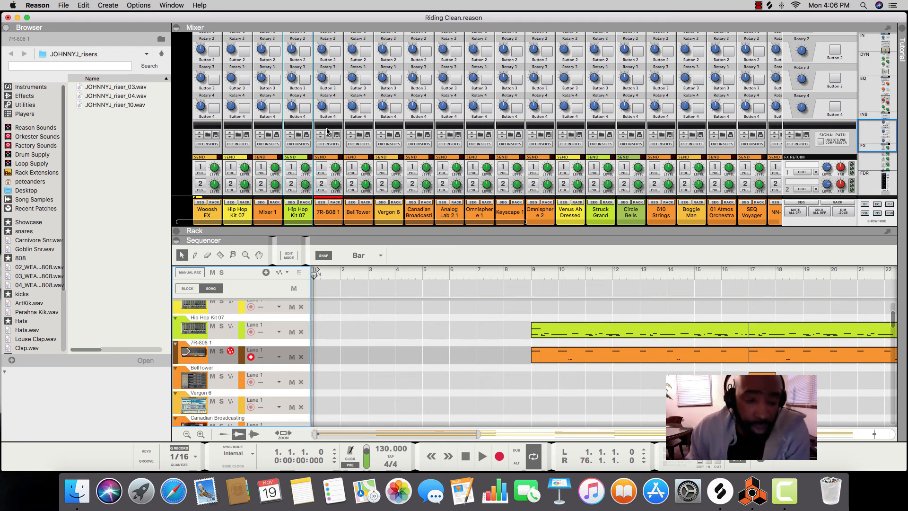
scroll(327, 131, "up", 2)
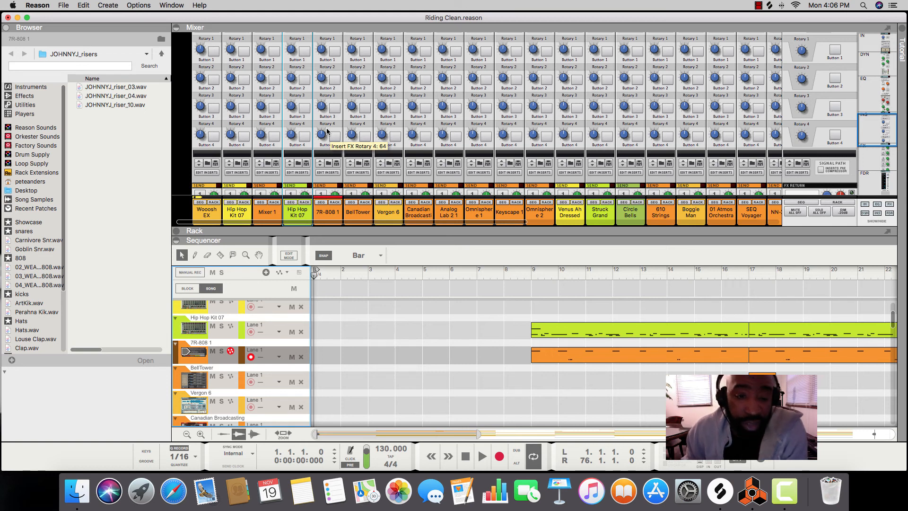
scroll(327, 131, "down", 2)
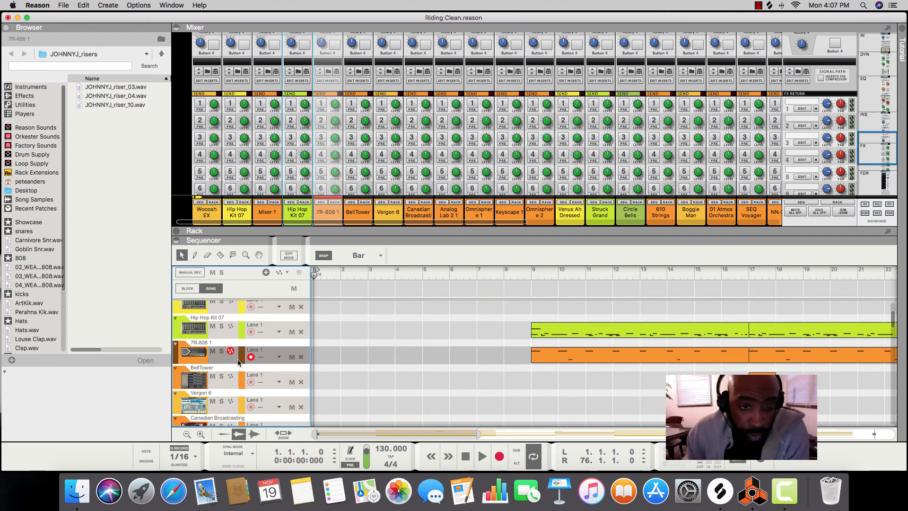
left_click(320, 215)
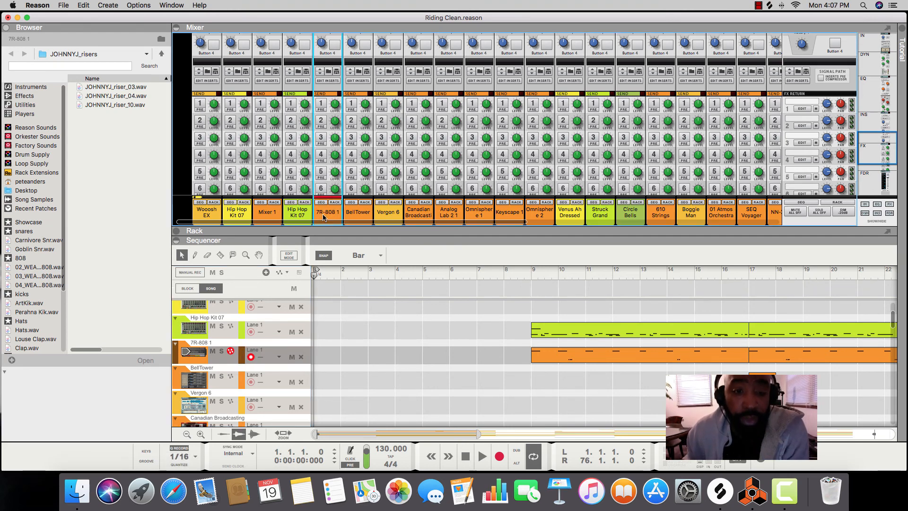
scroll(334, 173, "up", 2)
scroll(334, 172, "up", 5)
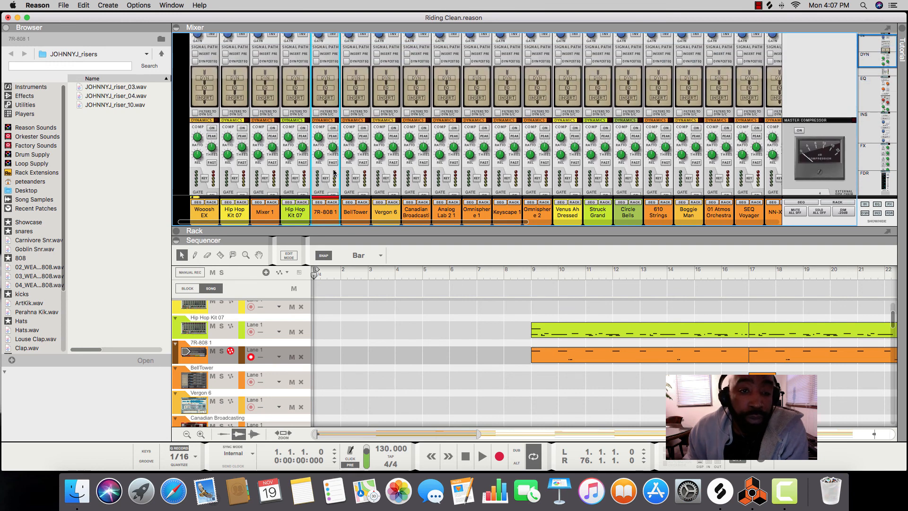
scroll(334, 172, "down", 3)
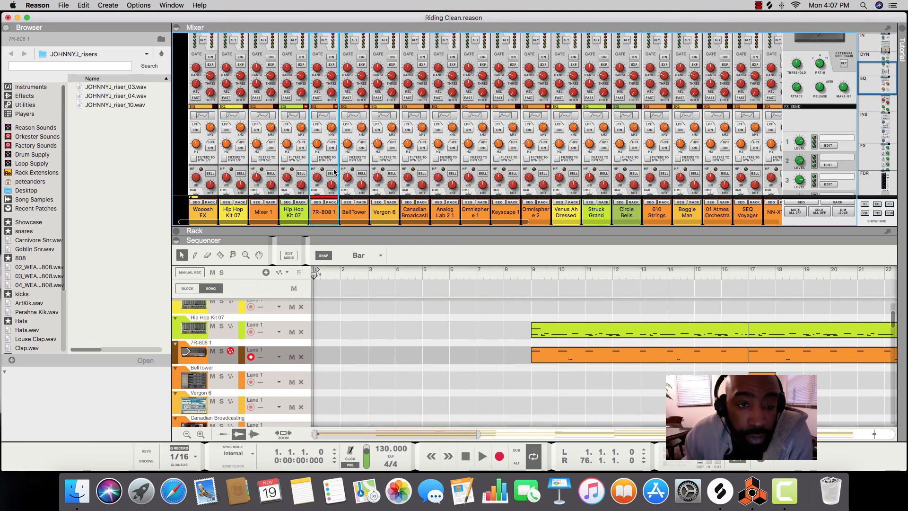
left_click(323, 117)
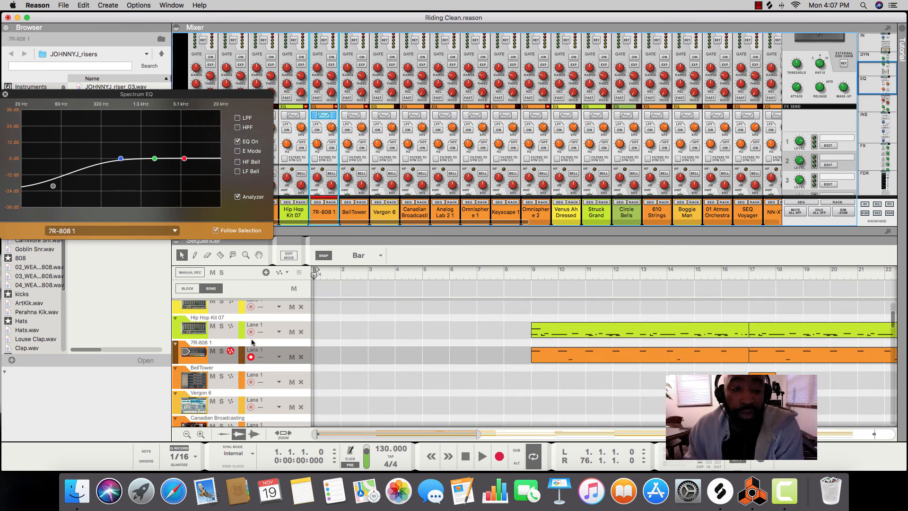
Step: Raise the low-frequency EQ band of 7R-808 1 to about -1.6 dB at about 58 Hz
left_click(54, 187)
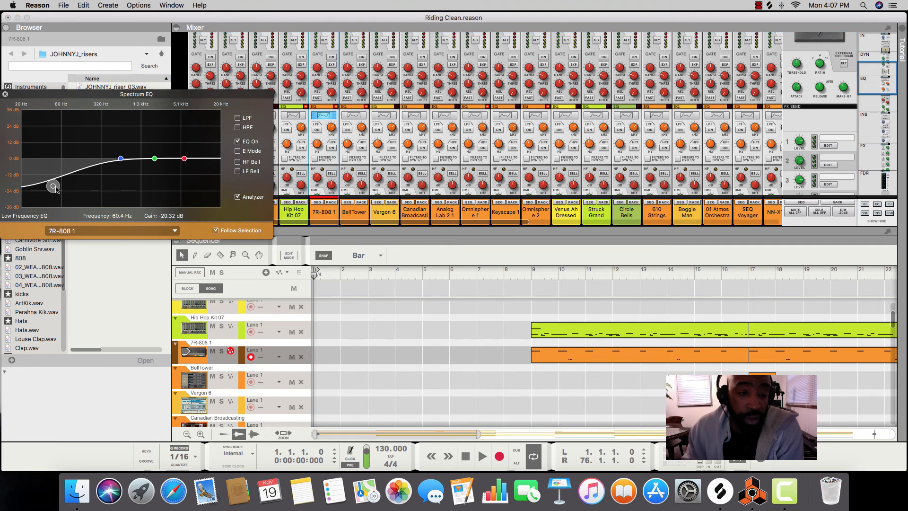
left_click_drag(55, 186, 50, 162)
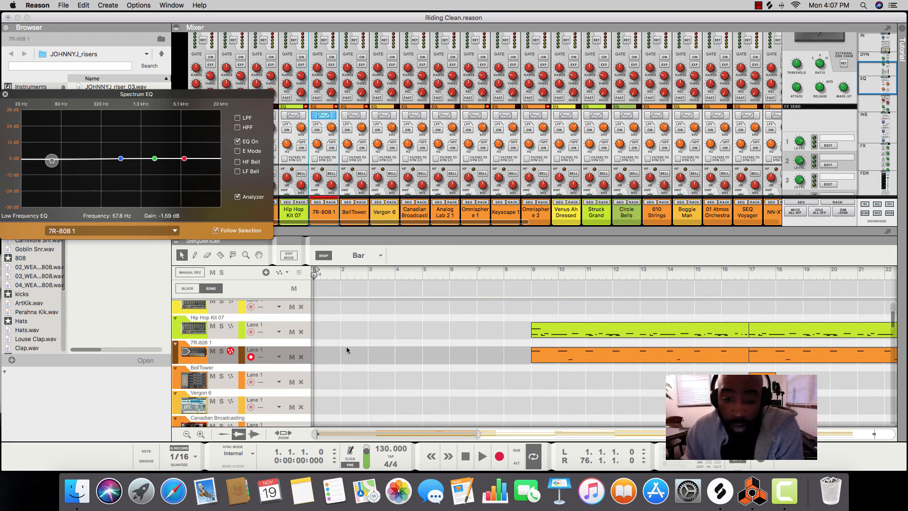
Step: Play the song from bar 1 to about bar 22 to hear the mix without the low cut, and stop playback
scroll(373, 317, "right", 10)
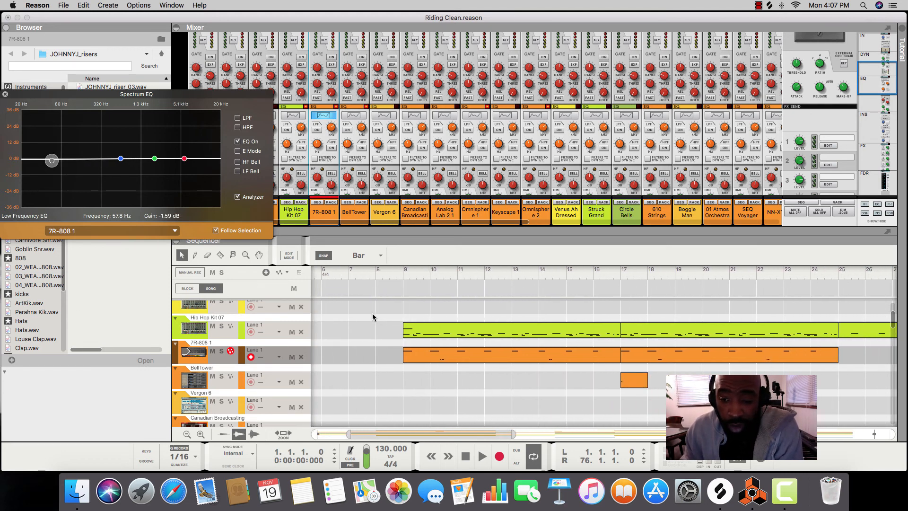
scroll(373, 317, "left", 10)
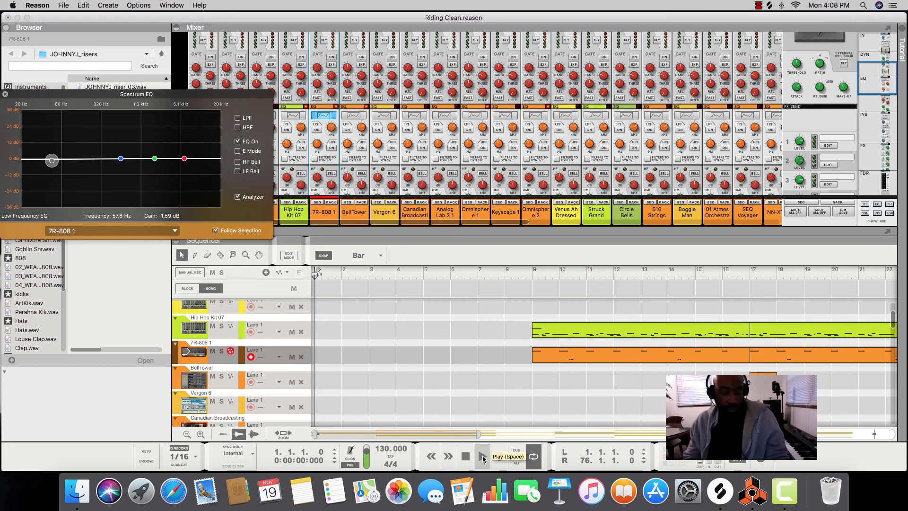
left_click(483, 457)
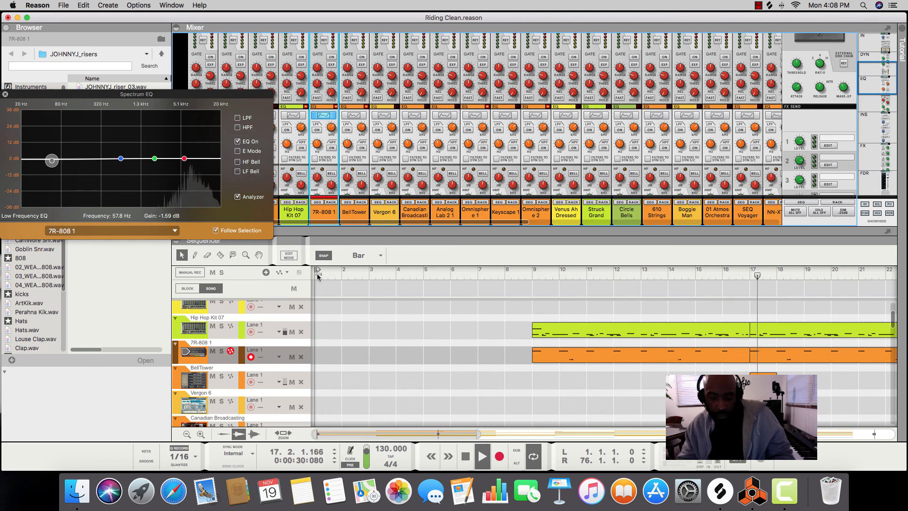
left_click(464, 464)
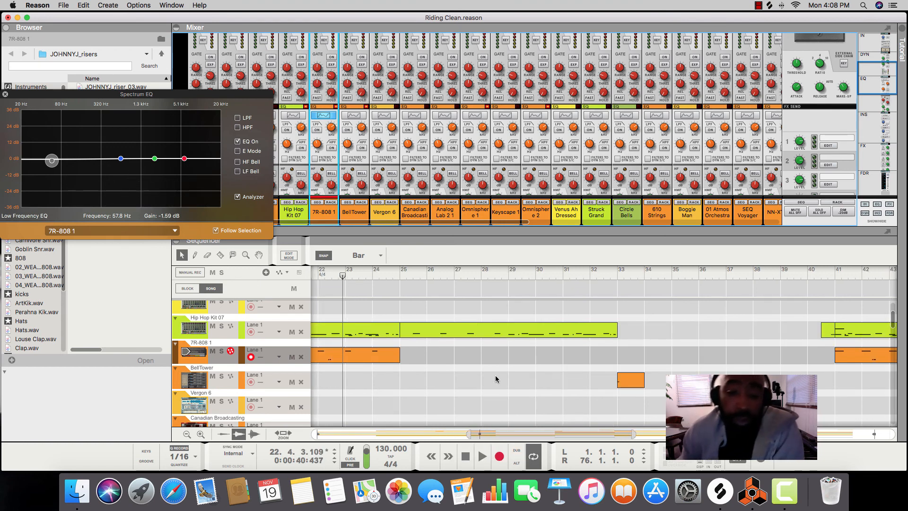
Step: Cut the low-frequency EQ band of 7R-808 1 to about -20.3 dB at about 61 Hz
scroll(495, 379, "left", 10)
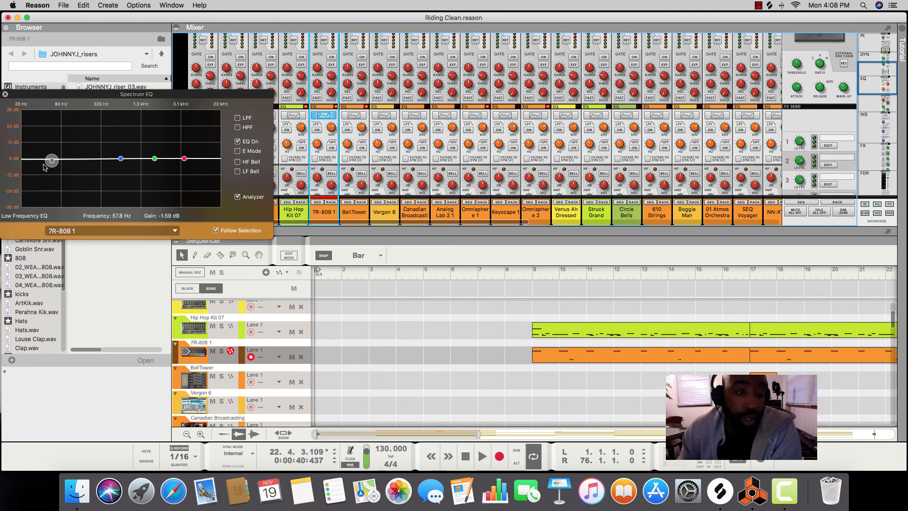
left_click_drag(52, 161, 66, 211)
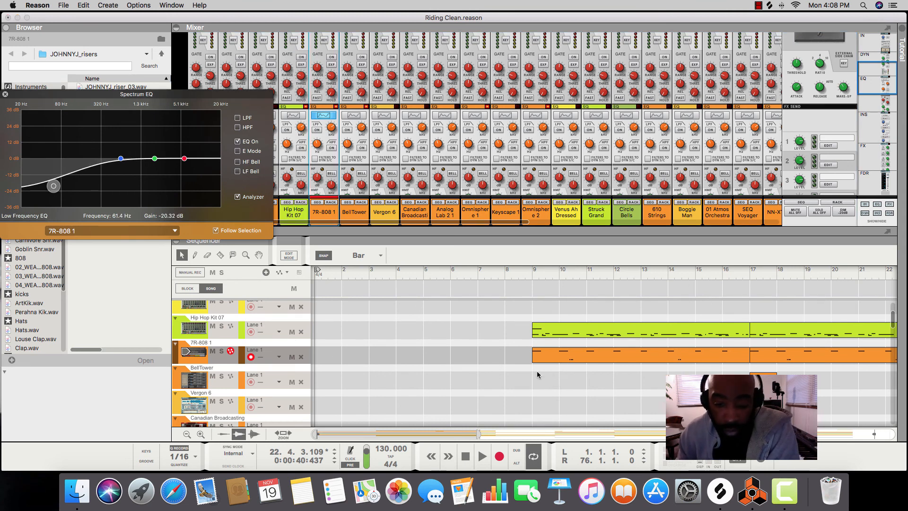
Step: Select the BellTower track and cut its low-frequency EQ band to about -20.3 dB at about 63 Hz
scroll(538, 374, "down", 5)
scroll(538, 374, "up", 3)
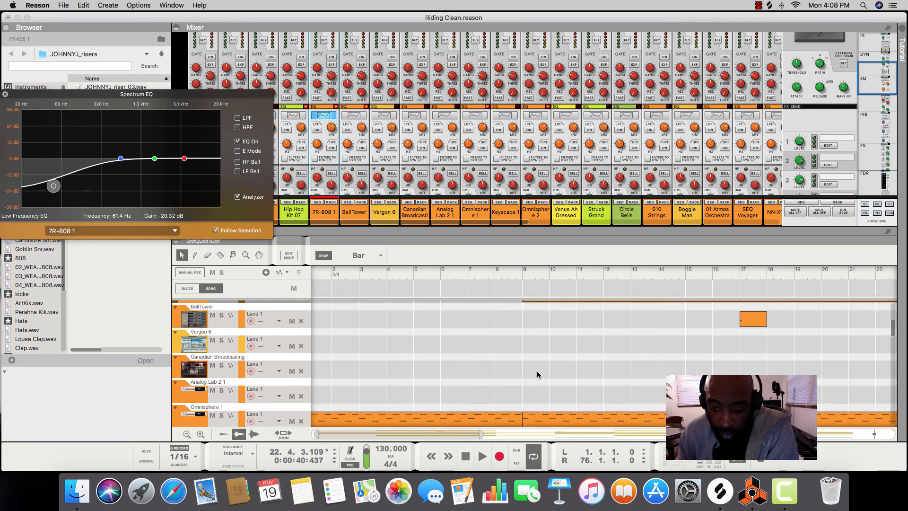
left_click(243, 328)
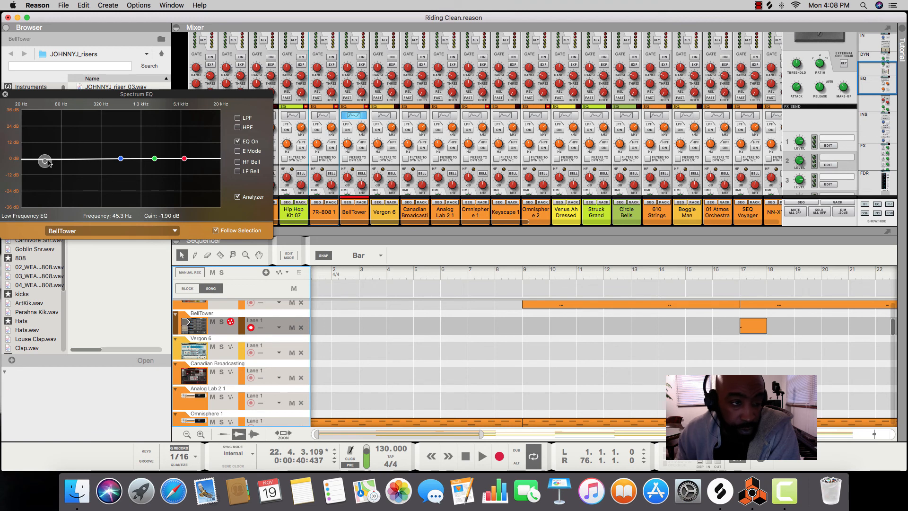
left_click_drag(46, 162, 54, 195)
Step: Select the Omnisphere 1 track and cut its low-frequency EQ band to about -20.3 dB at about 62 Hz
scroll(320, 335, "down", 4)
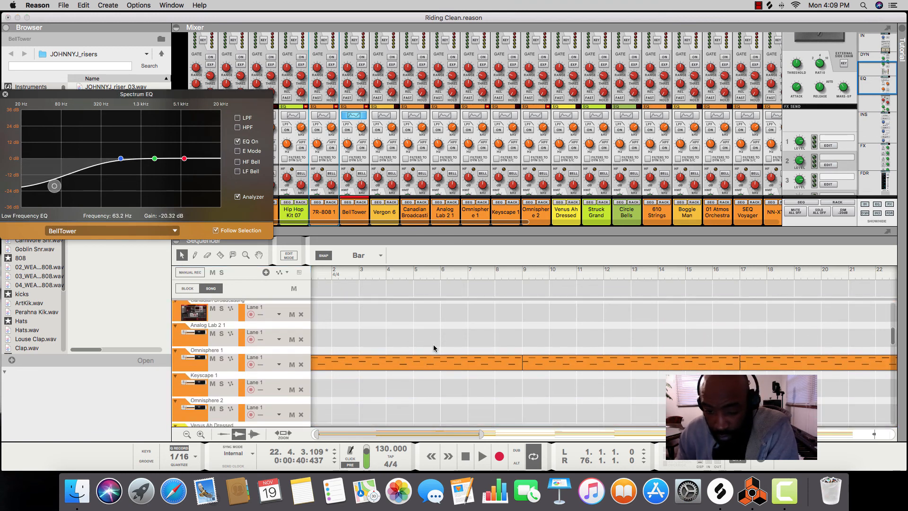
left_click(235, 343)
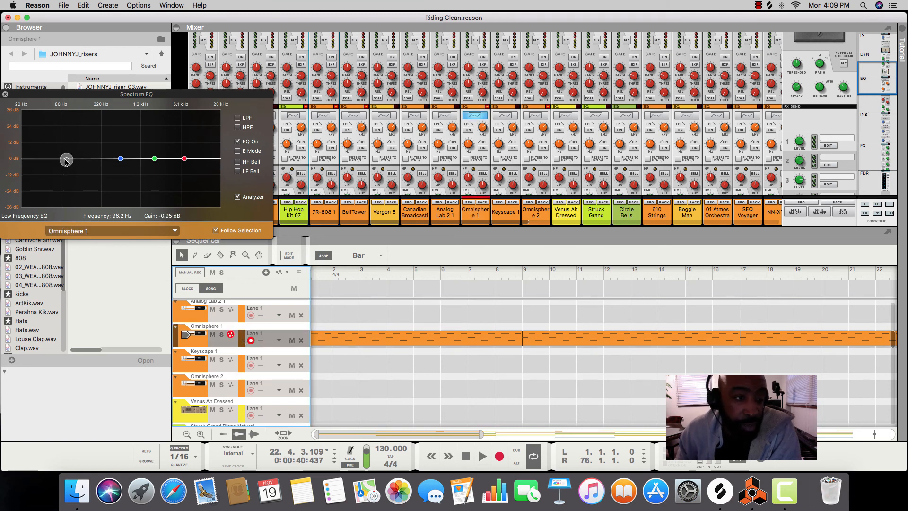
left_click_drag(66, 161, 56, 191)
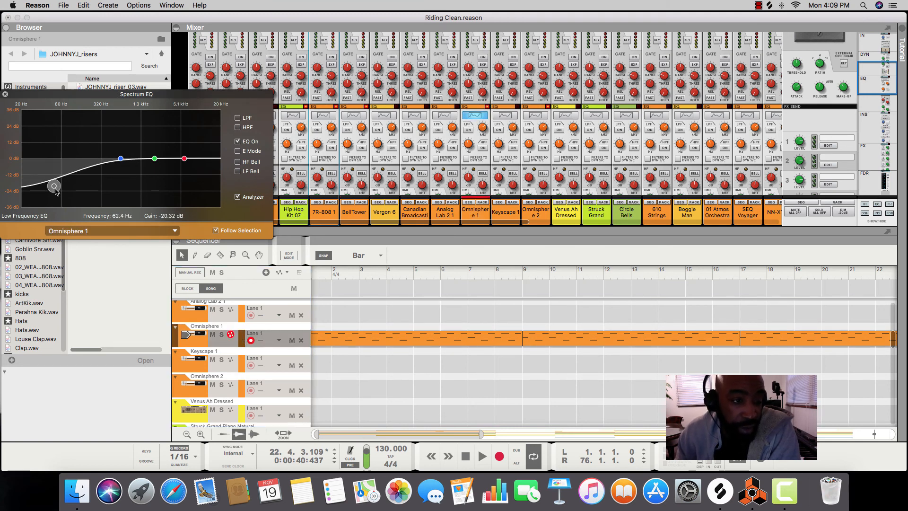
Step: Select the NN-XT 5 track and cut its low-frequency EQ band to about -20.3 dB at about 61 Hz
scroll(436, 358, "down", 4)
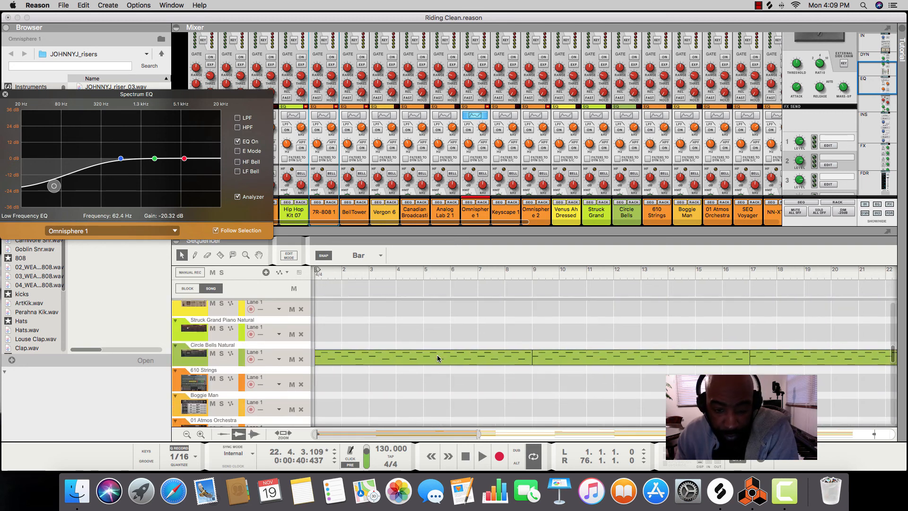
left_click(268, 356)
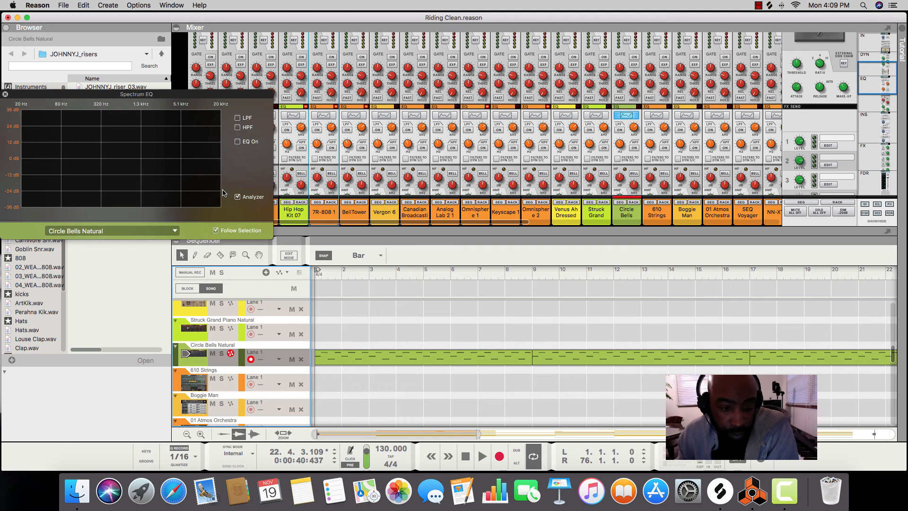
scroll(466, 379, "down", 5)
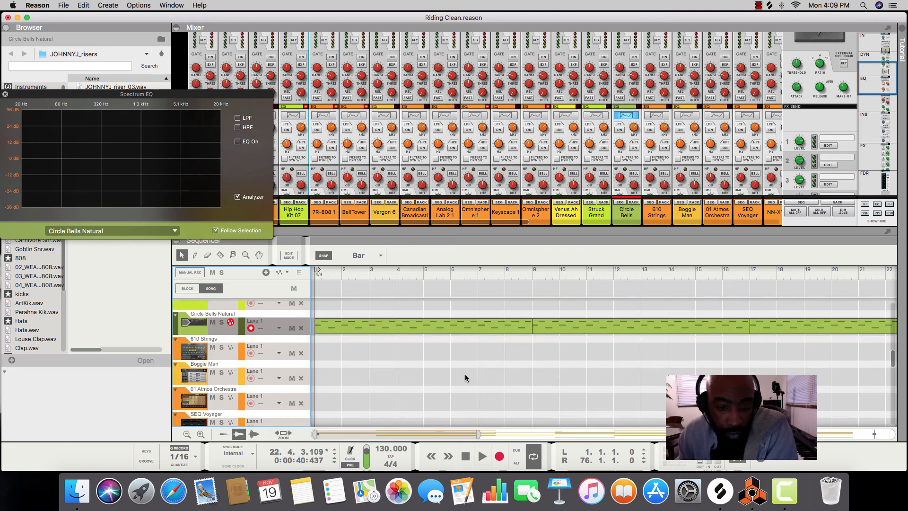
left_click(242, 355)
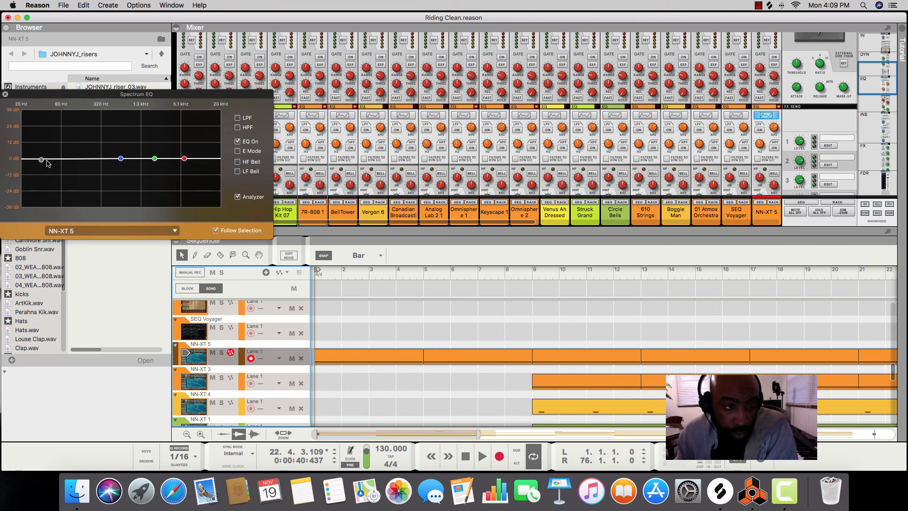
left_click_drag(43, 161, 61, 193)
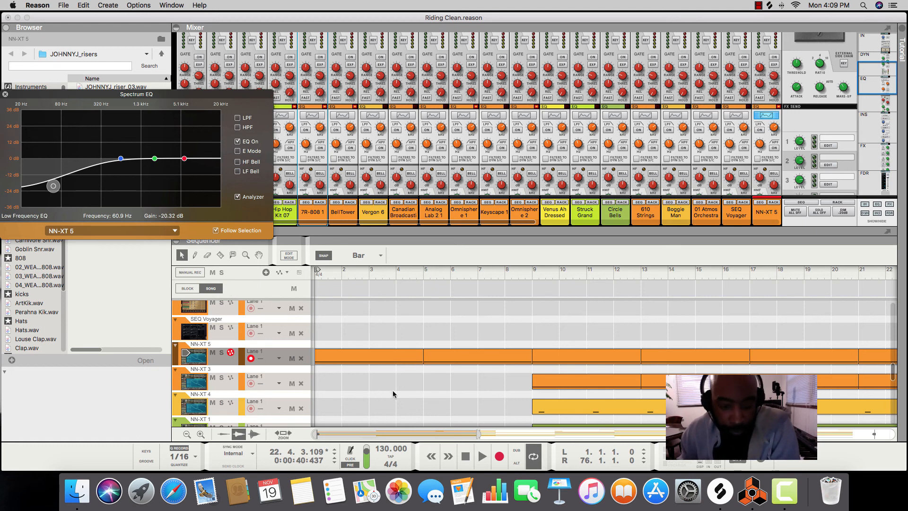
Step: Select the NN-XT 3 track, enable its EQ and cut the low-frequency band to about -20.3 dB at about 62 Hz
scroll(393, 395, "down", 3)
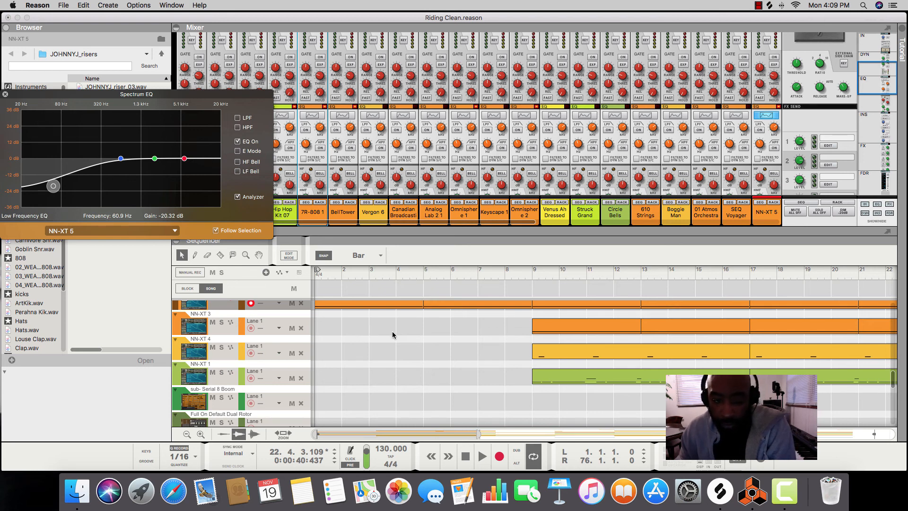
left_click(240, 327)
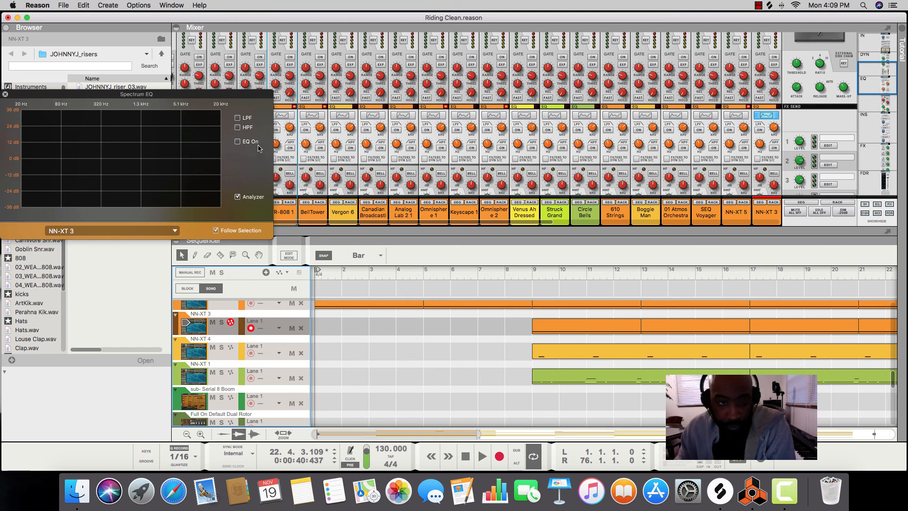
left_click(238, 142)
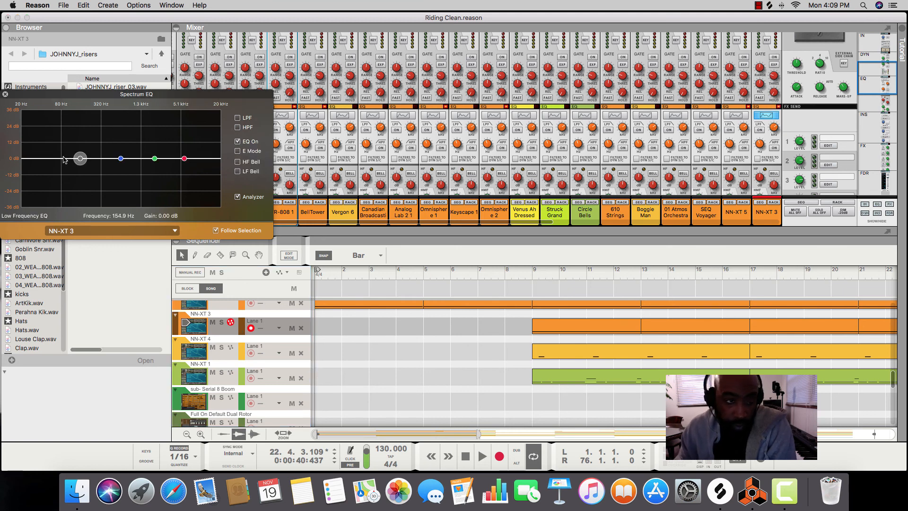
left_click_drag(79, 159, 56, 216)
Step: Select the NN-XT 4 track and cut its low-frequency EQ band to about -20.3 dB at about 65.5 Hz
scroll(244, 402, "down", 2)
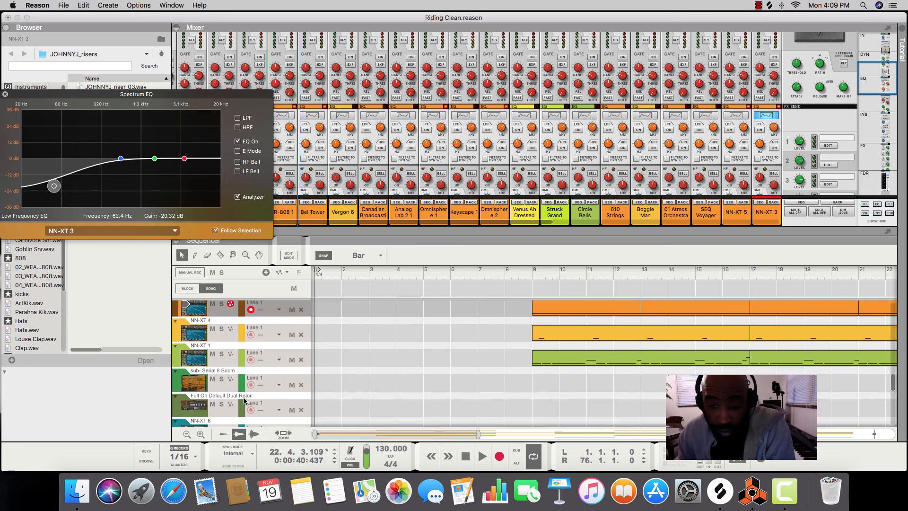
left_click(241, 327)
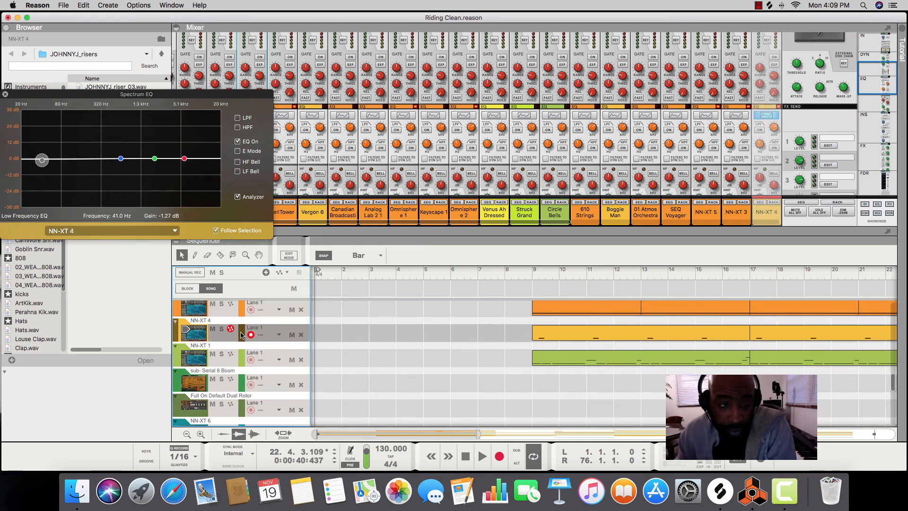
left_click_drag(46, 162, 54, 194)
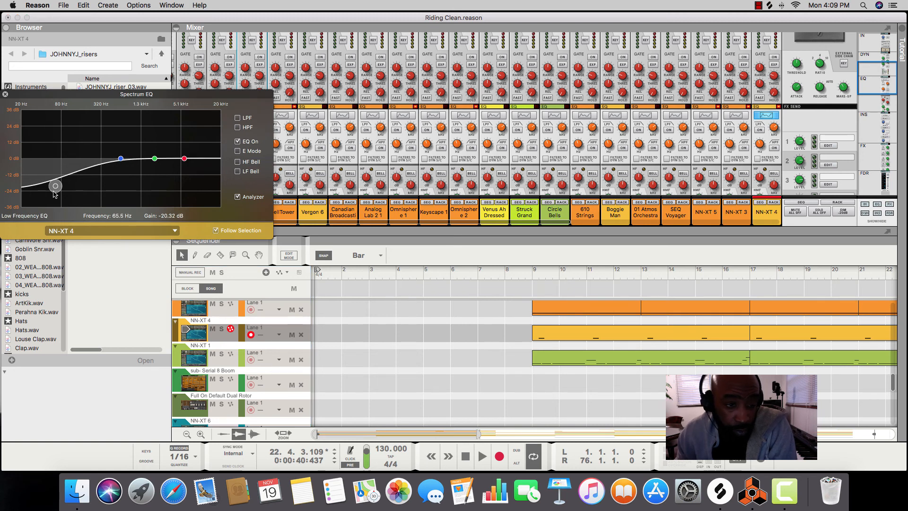
Step: Select the NN-XT 1 track and look through the sequencer for other tracks that contain clips
left_click(242, 361)
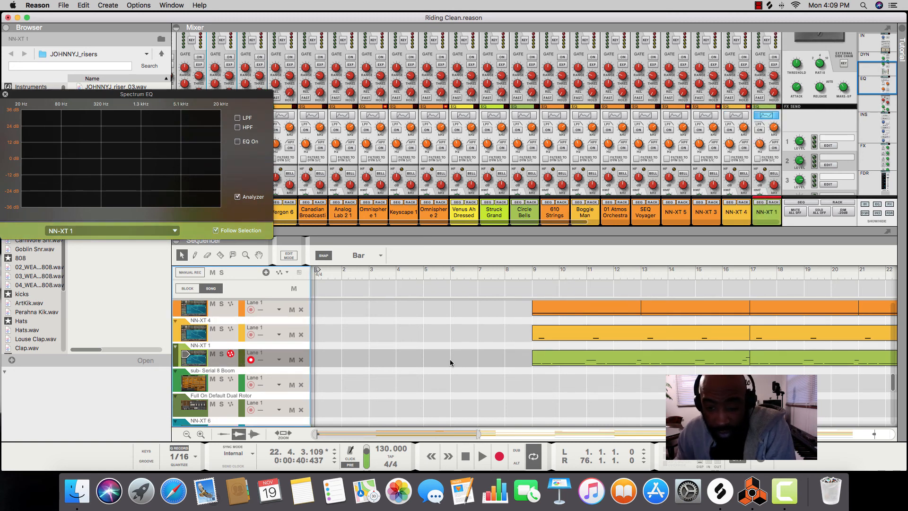
scroll(450, 363, "down", 5)
scroll(450, 363, "up", 5)
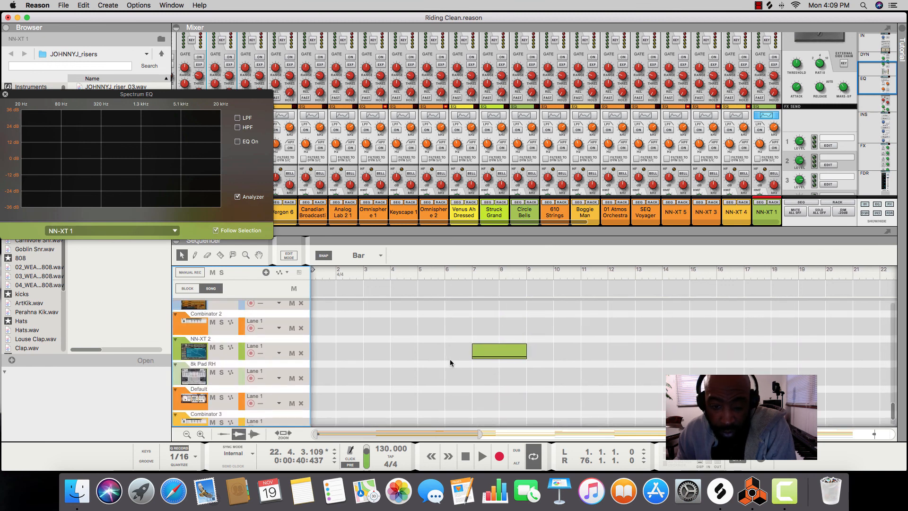
scroll(450, 359, "up", 5)
scroll(450, 359, "right", 3)
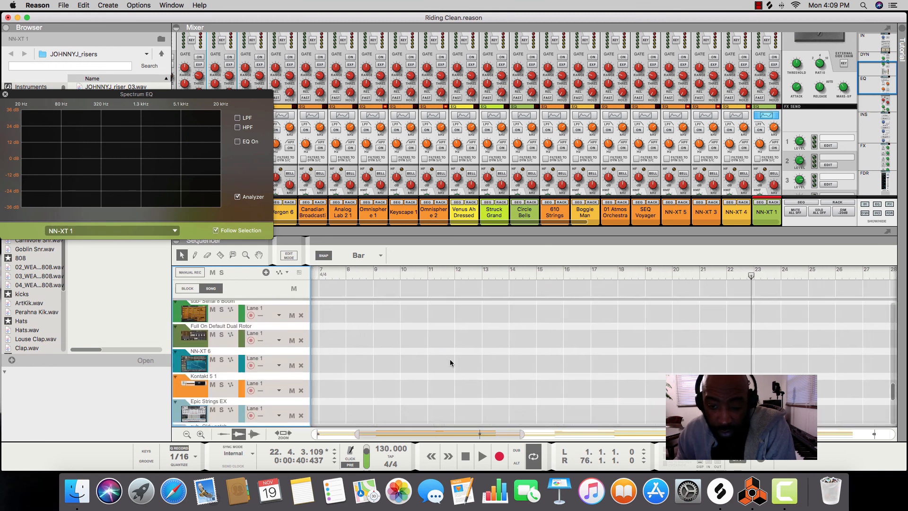
scroll(450, 359, "left", 4)
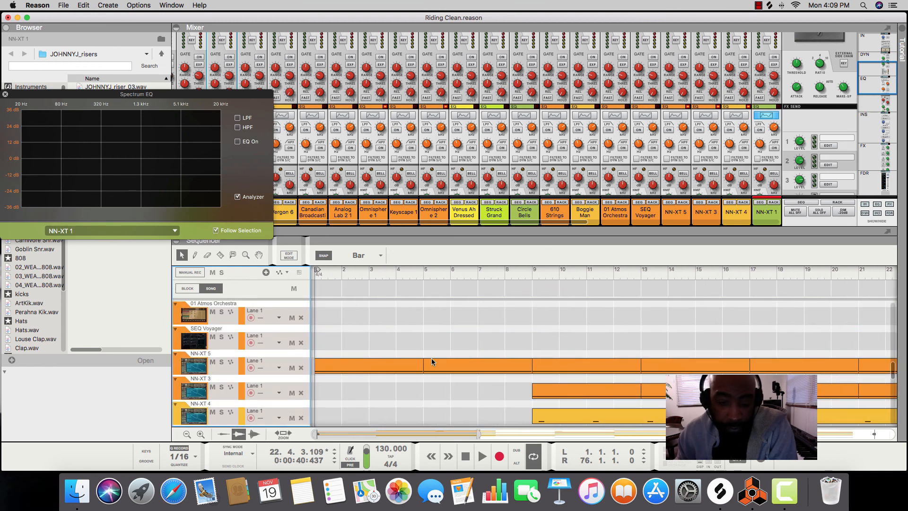
Step: Play from bar 9 to about bar 16, moving Omnisphere 1's low-frequency EQ cut to about 66 Hz, and stop playback
left_click(534, 274)
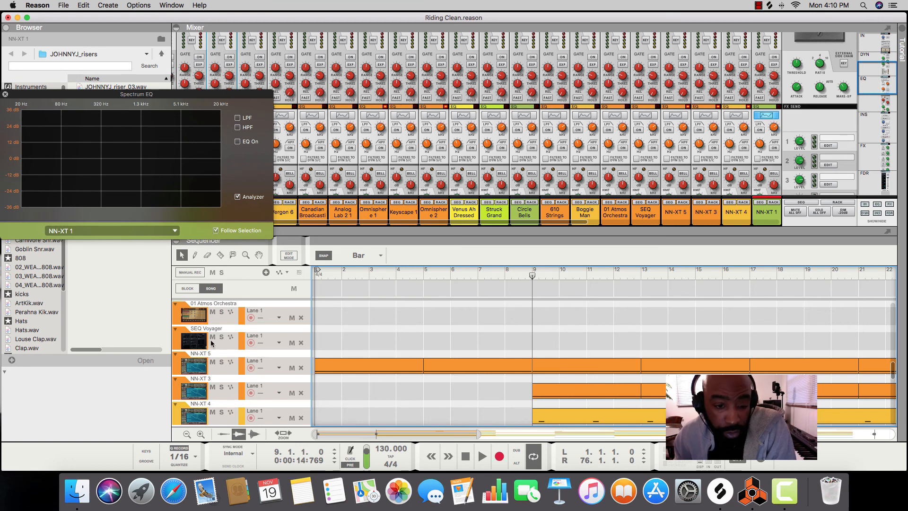
left_click(243, 368)
scroll(242, 368, "up", 10)
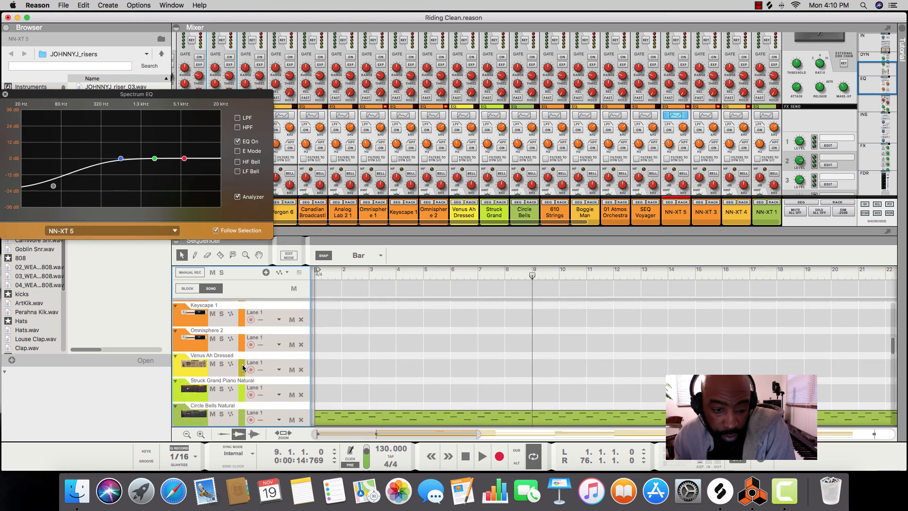
left_click(244, 388)
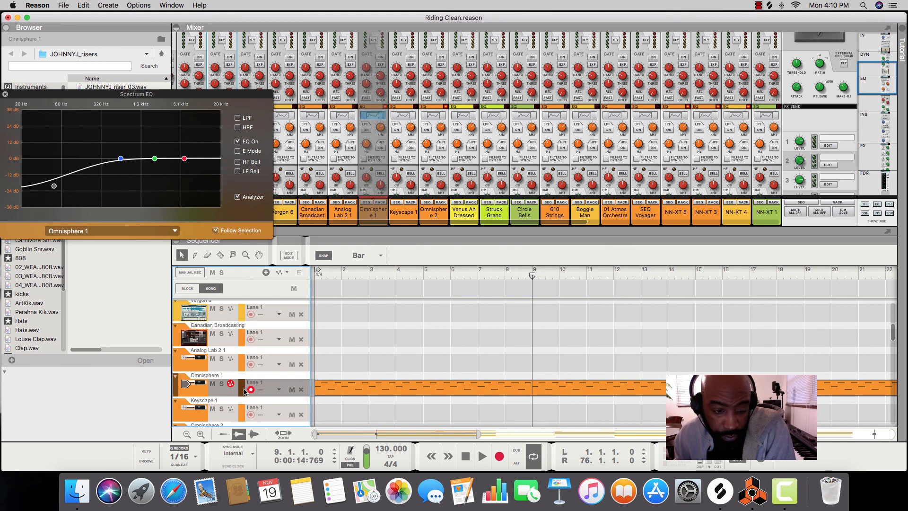
left_click(482, 456)
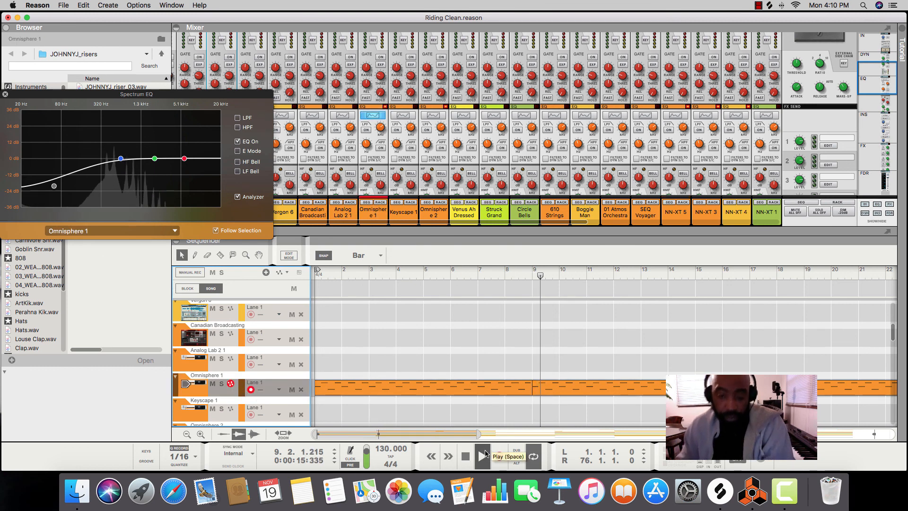
left_click(55, 187)
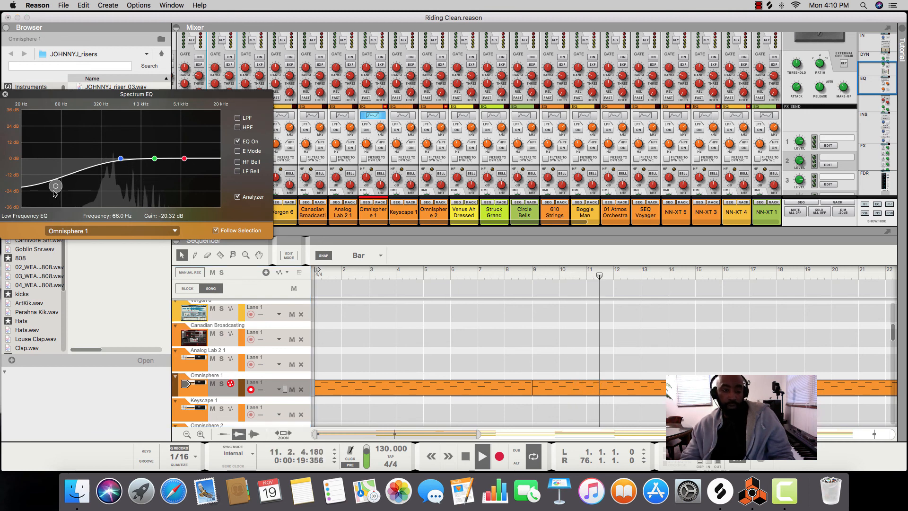
left_click(466, 458)
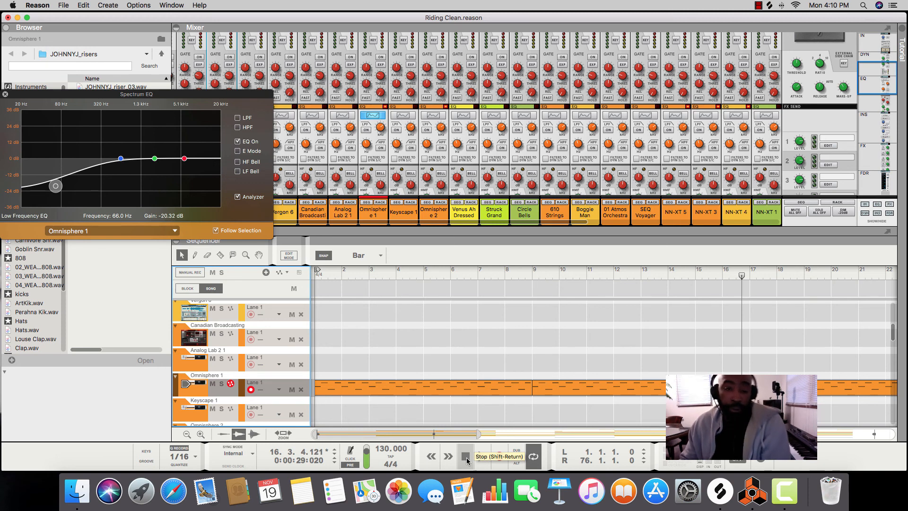
Step: Close the Spectrum EQ window and show the channel faders in the mixer
left_click(6, 94)
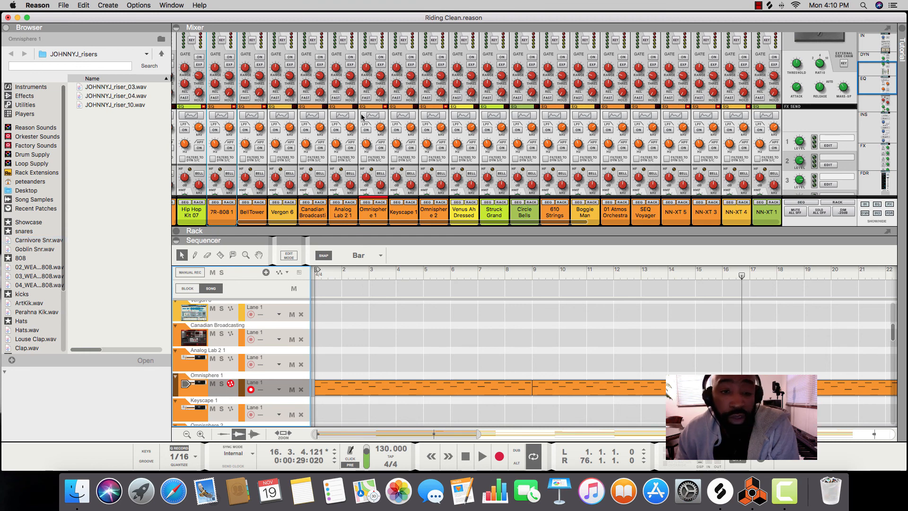
scroll(365, 117, "down", 10)
scroll(365, 117, "down", 5)
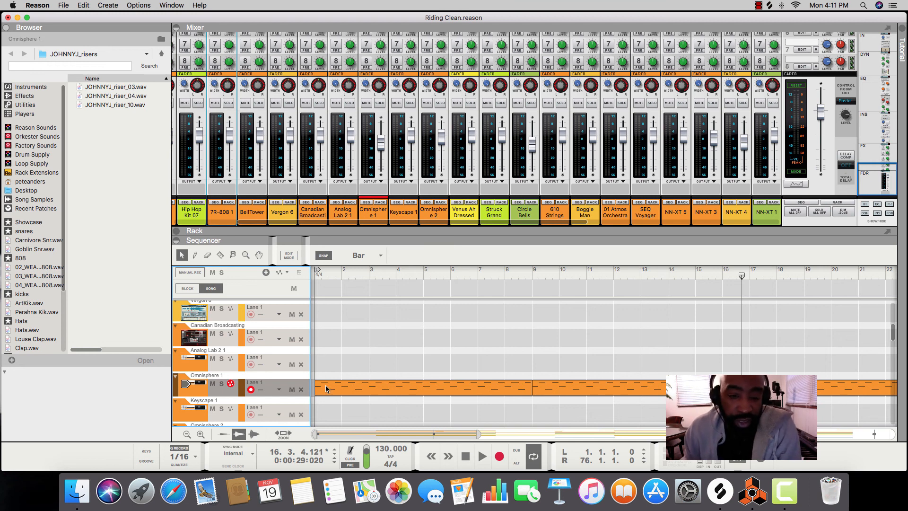
scroll(279, 208, "left", 1)
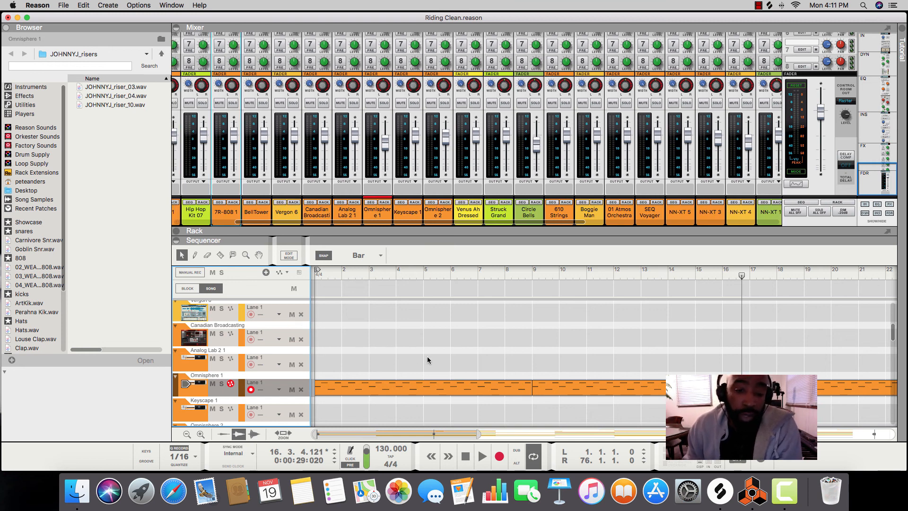
scroll(427, 357, "down", 2)
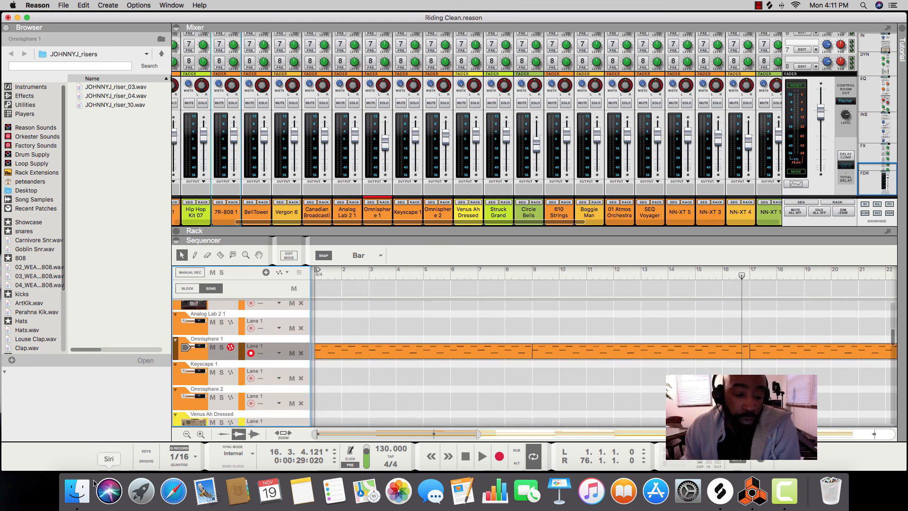
Step: Switch to Finder and open the Mixed tracks 25 folder inside All Mixed Track Folders on the Desktop
left_click(77, 491)
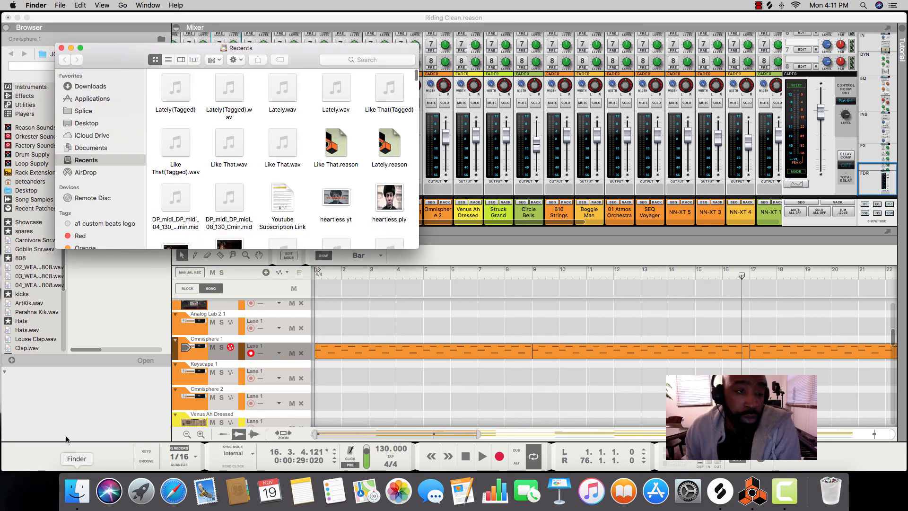
left_click(84, 124)
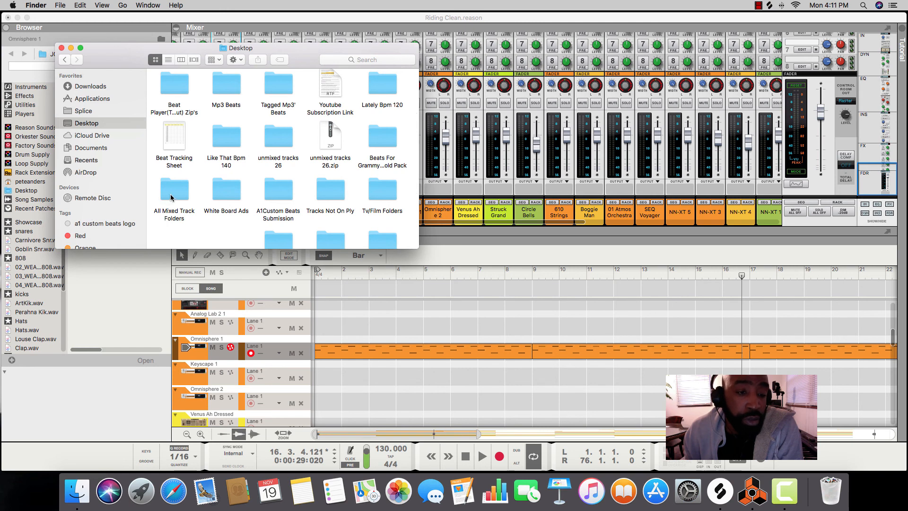
double_click(171, 197)
scroll(392, 212, "down", 2)
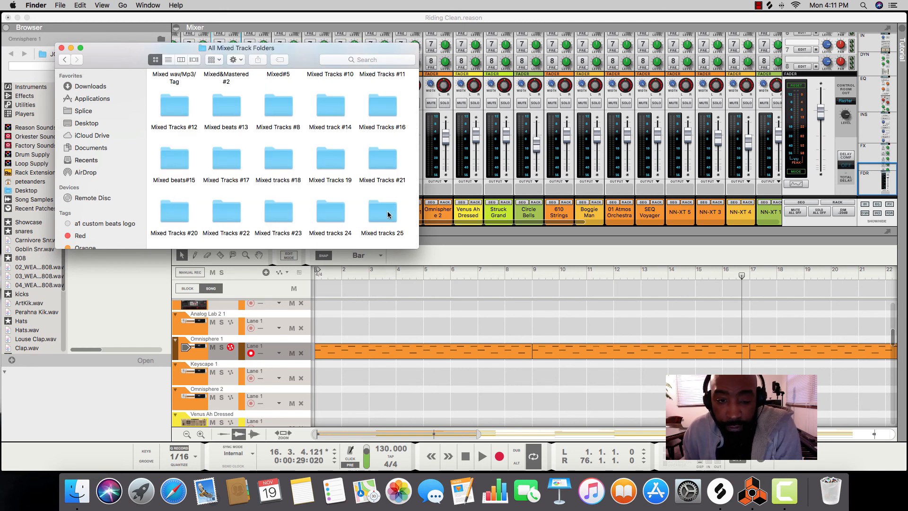
double_click(388, 214)
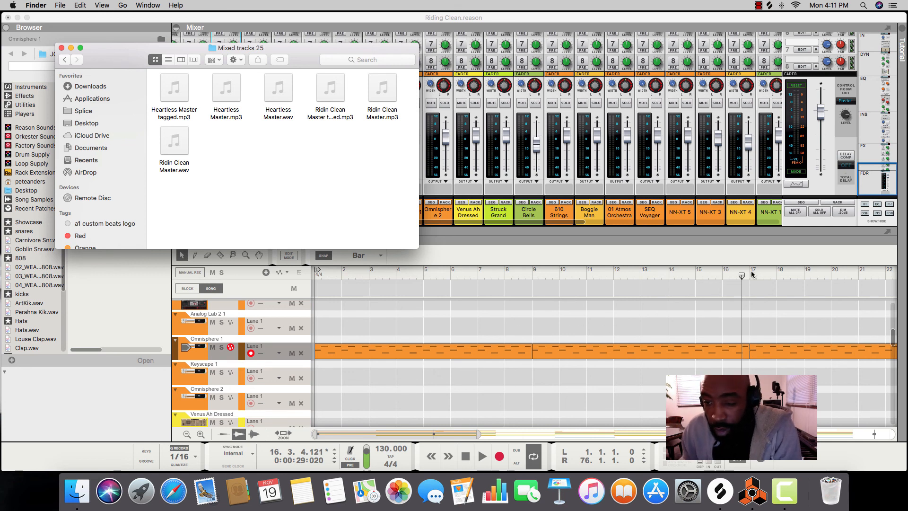
Step: Return to Reason, play the unmastered song from bar 9 to about bar 13 and stop playback
left_click(427, 286)
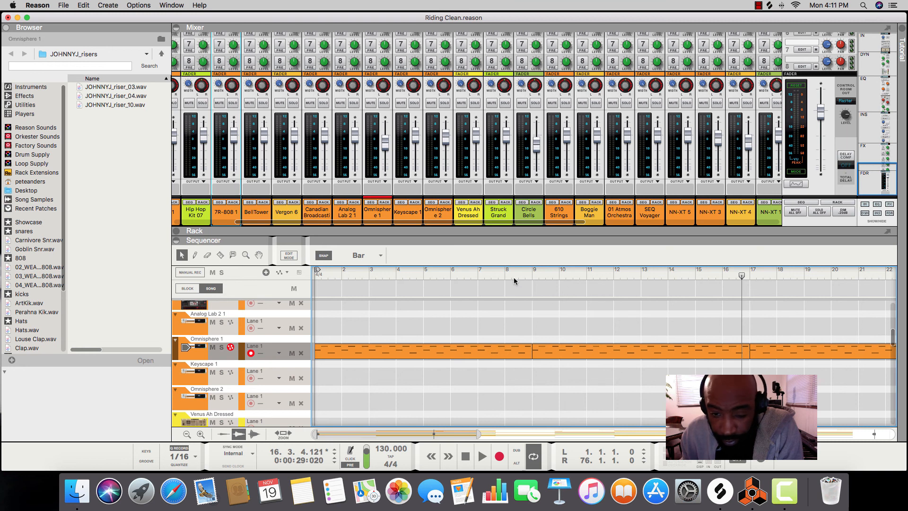
left_click(532, 272)
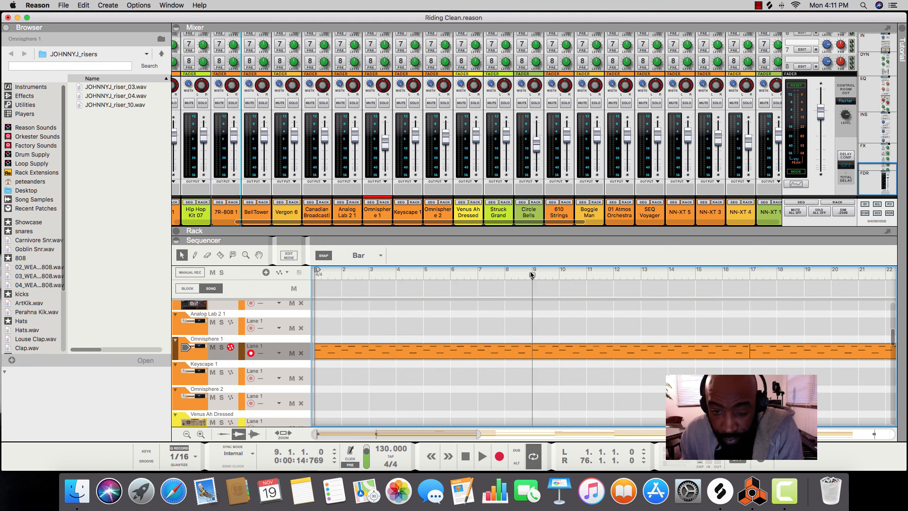
left_click(481, 456)
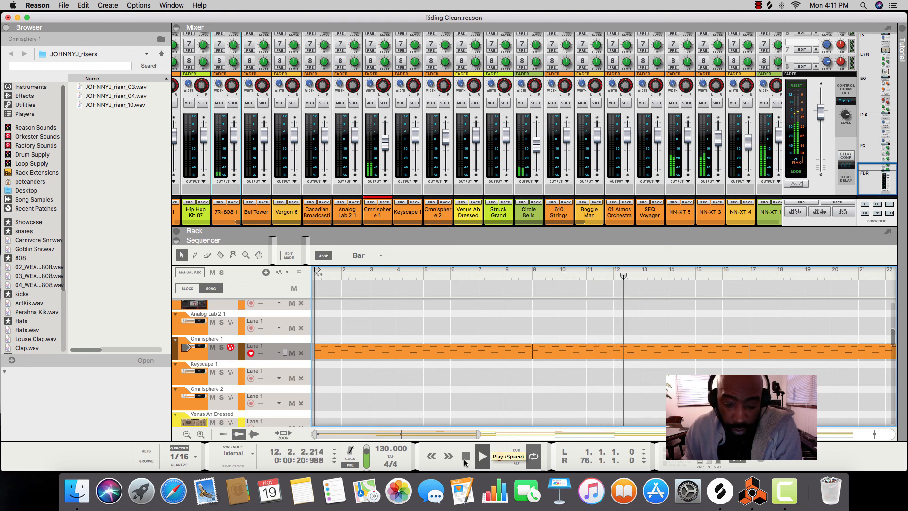
left_click(466, 457)
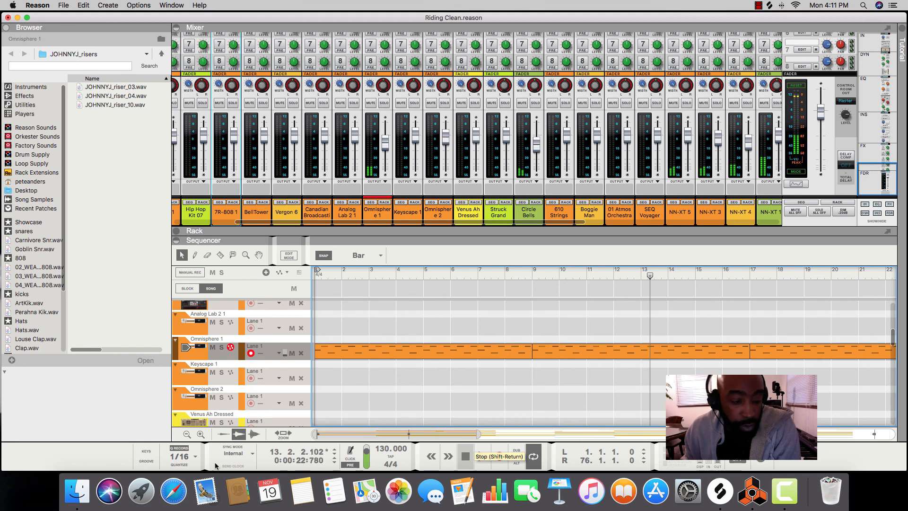
Step: Preview Ridin Clean Master.wav in Finder to compare it with the mix, stop the preview and return to Reason
left_click(72, 494)
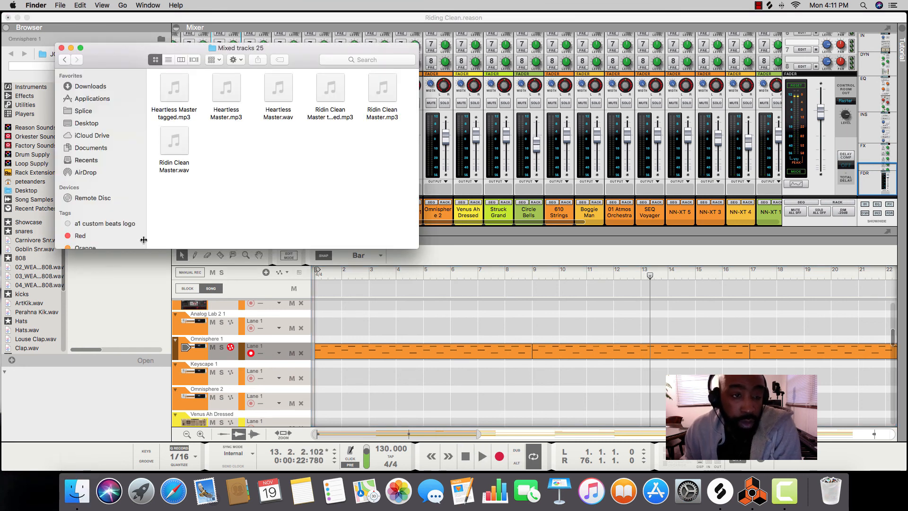
left_click(174, 141)
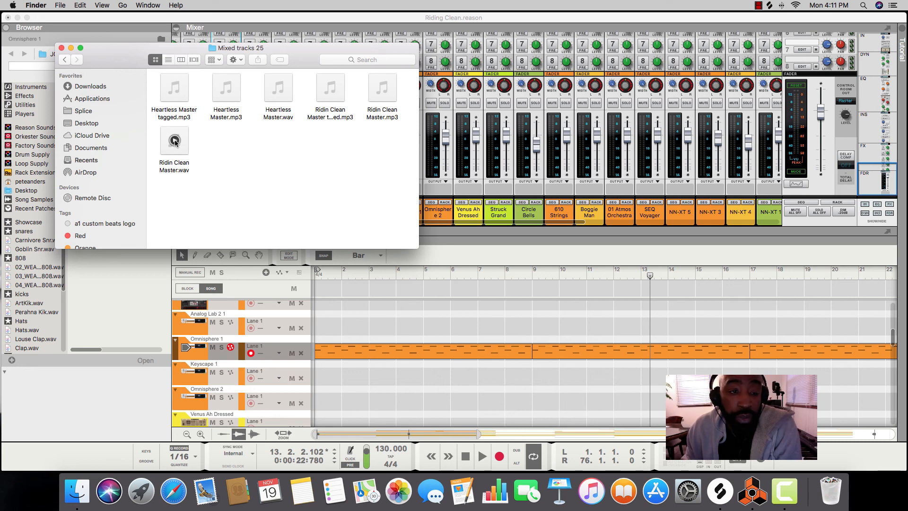
left_click(175, 141)
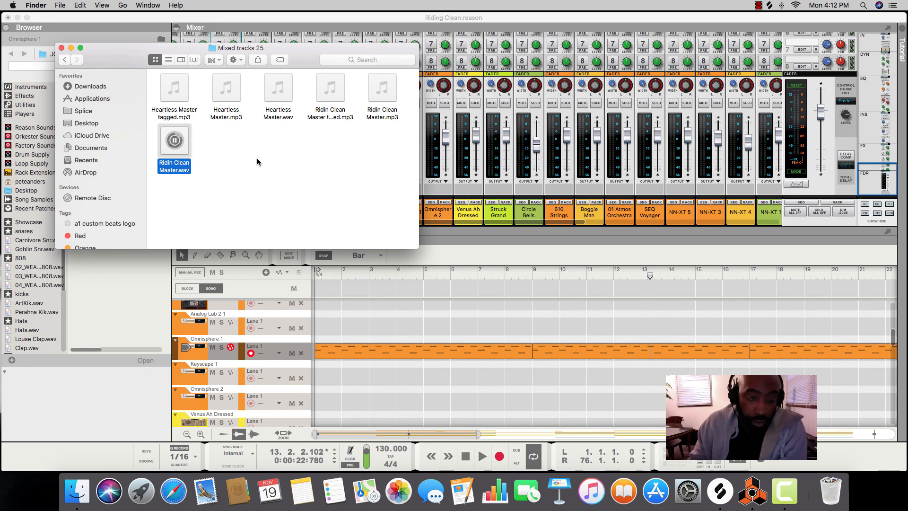
left_click(231, 159)
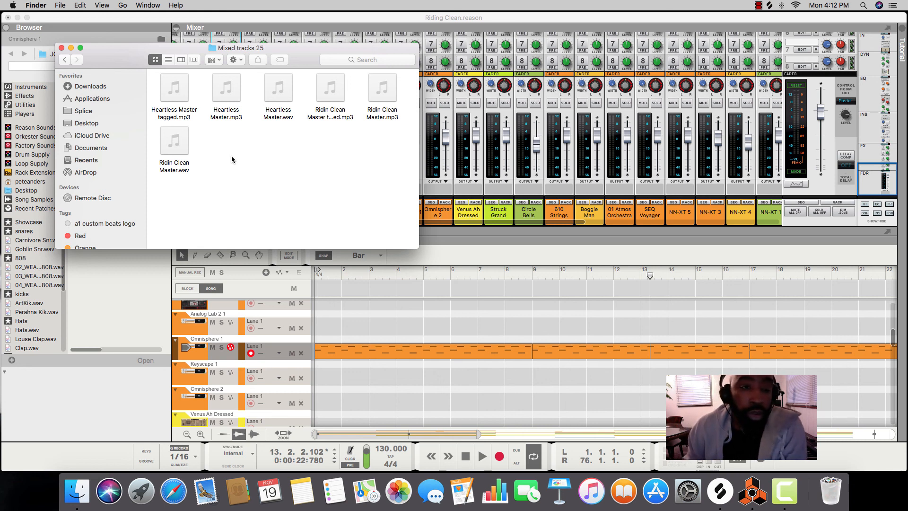
left_click(396, 319)
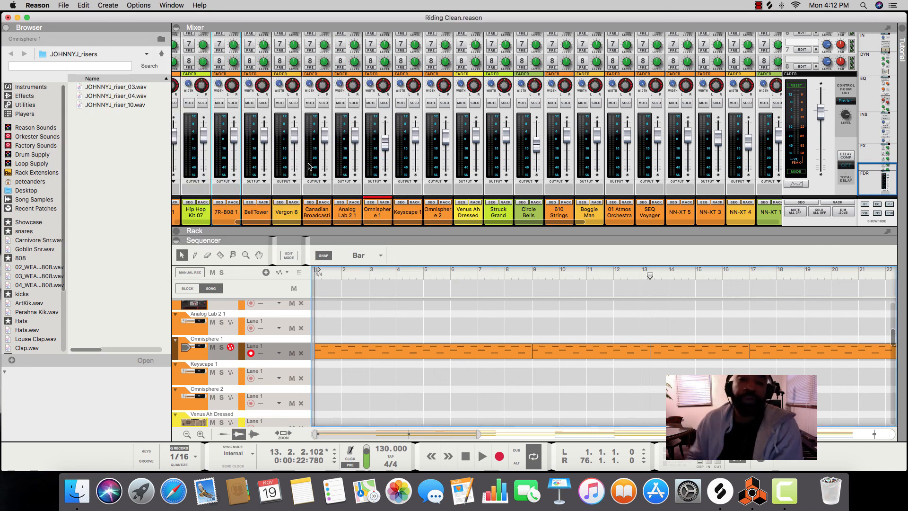